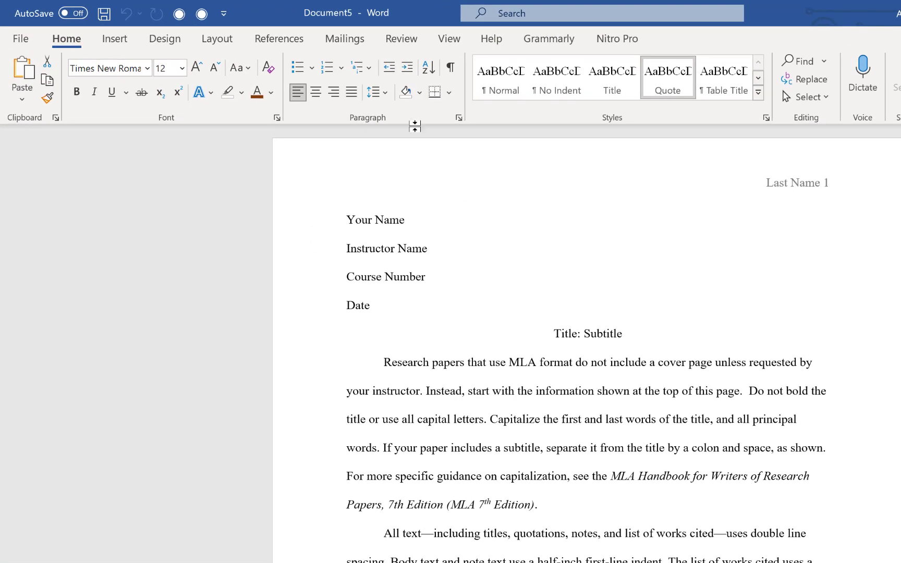
Step: Display the document in Read Mode and review its screens up to the Fig. 1 picture
click(457, 42)
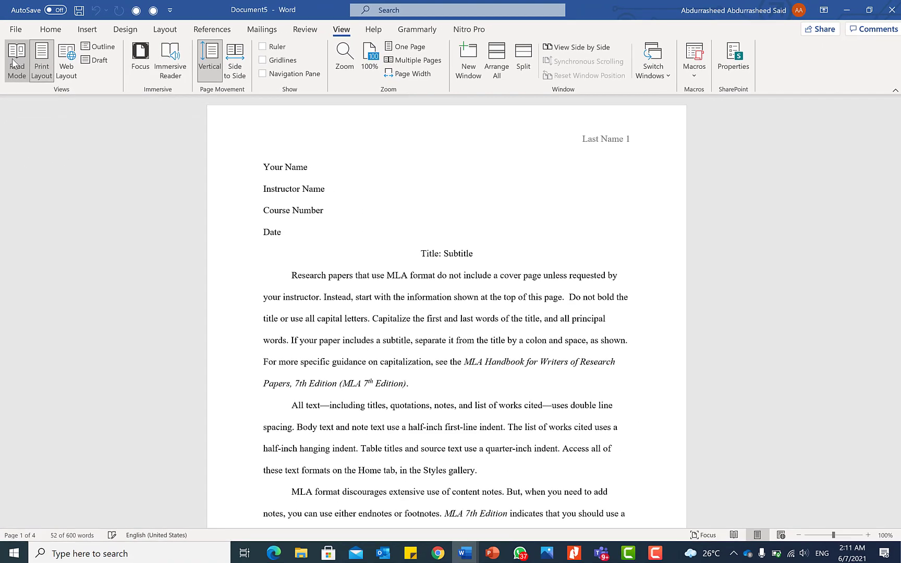
click(15, 62)
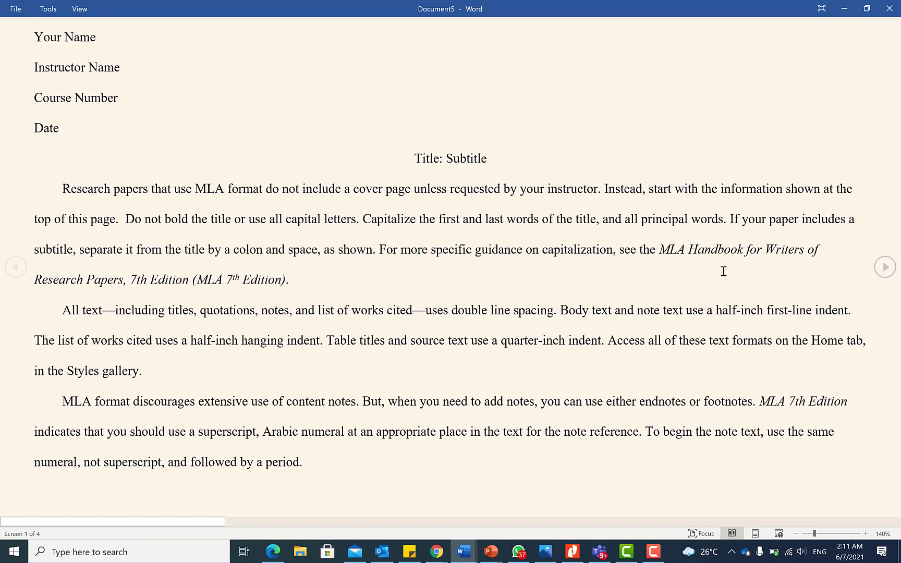
click(885, 267)
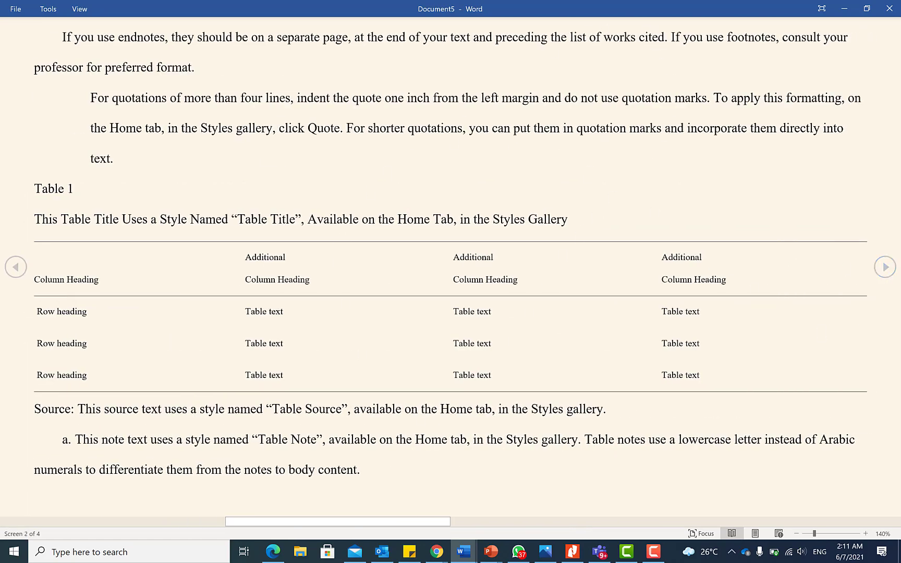
click(885, 267)
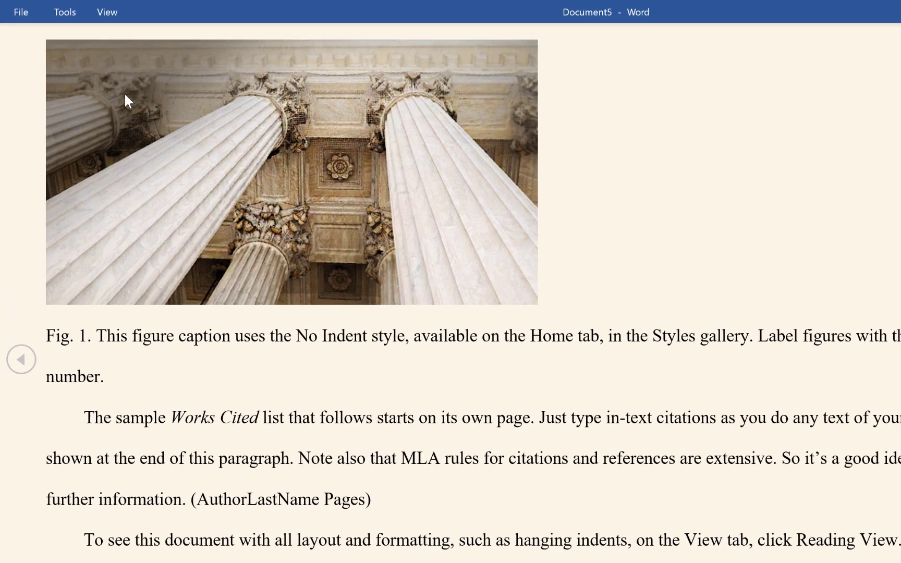
Step: Set the Read Mode column width to Default and review the document from its first screen to its last
click(118, 21)
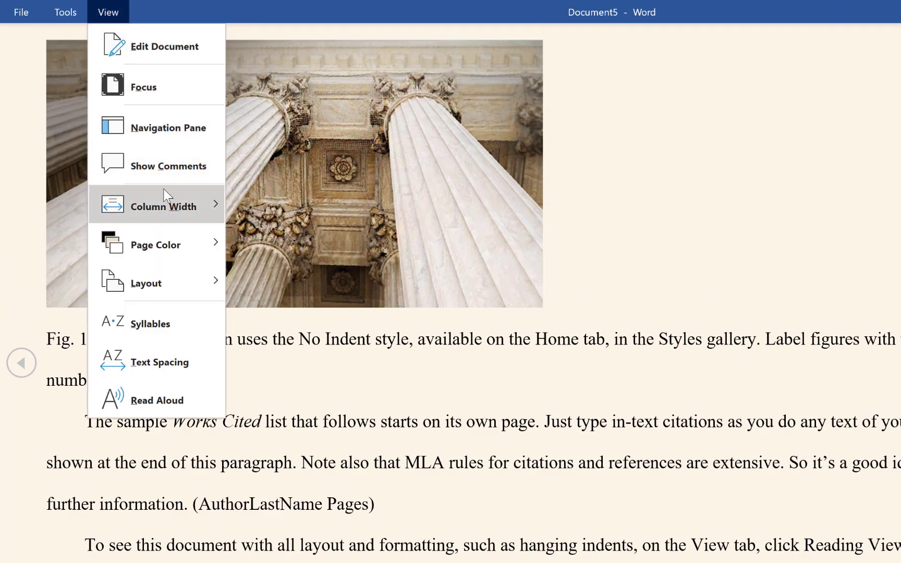
mouse_move(169, 204)
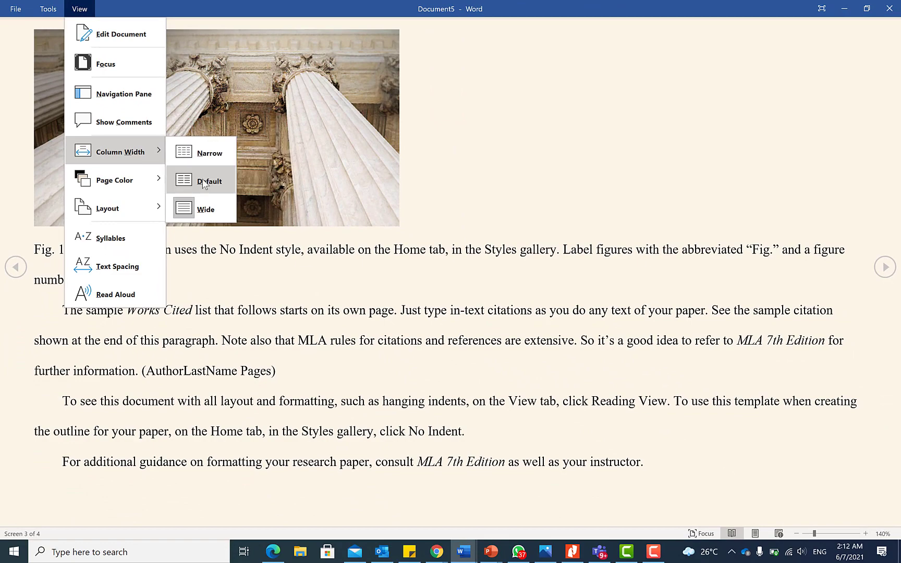
click(204, 182)
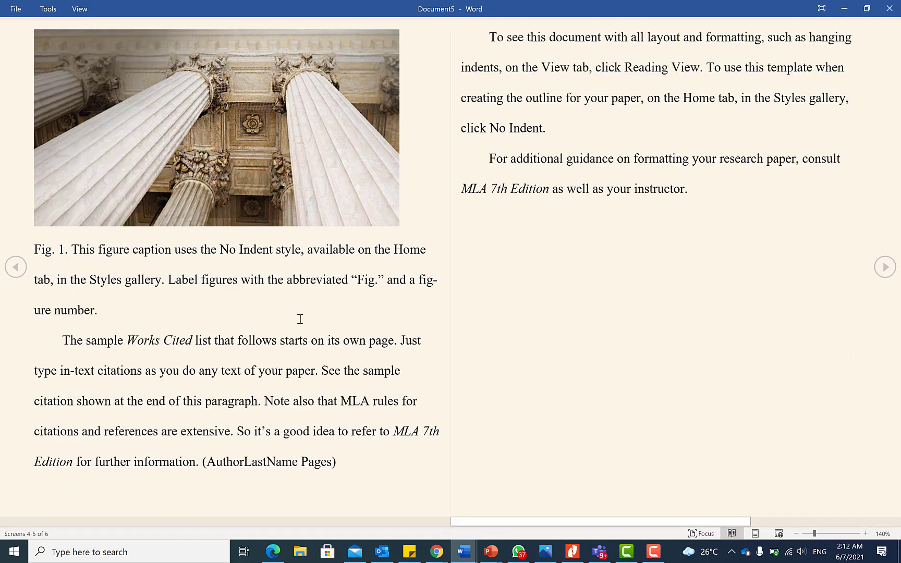
click(16, 267)
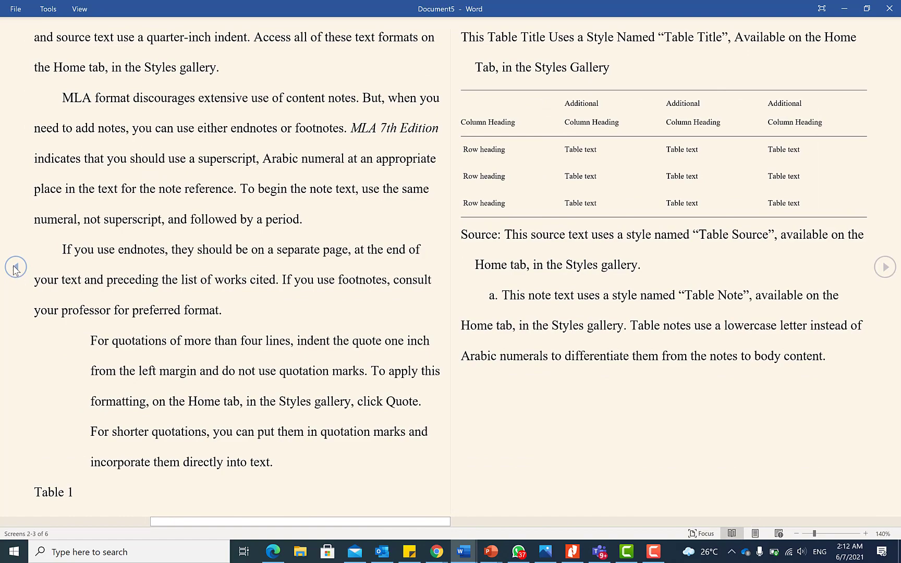
click(16, 267)
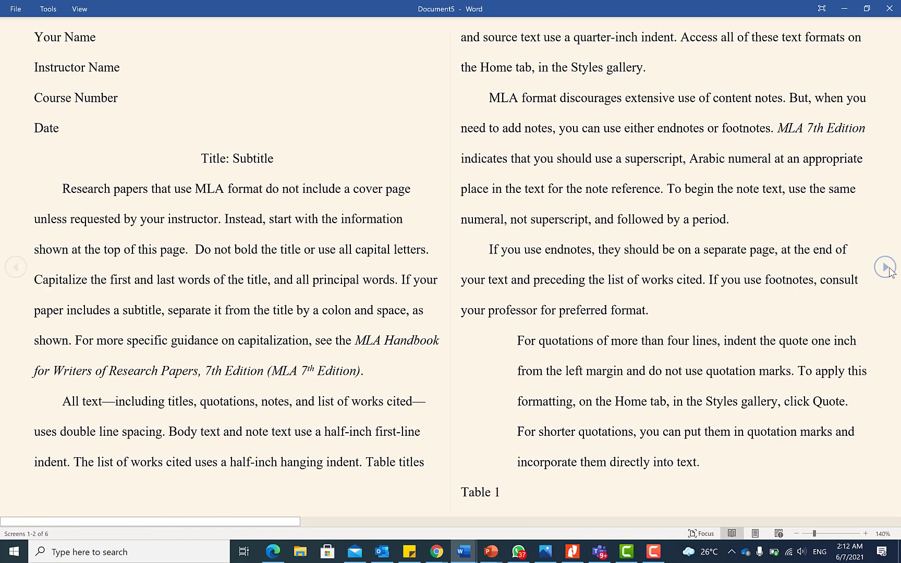
click(885, 268)
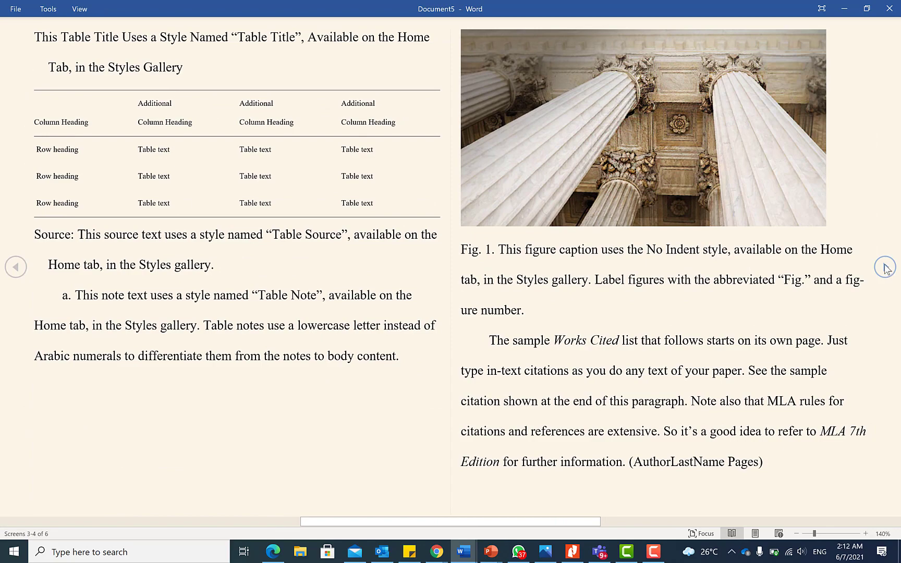
click(886, 267)
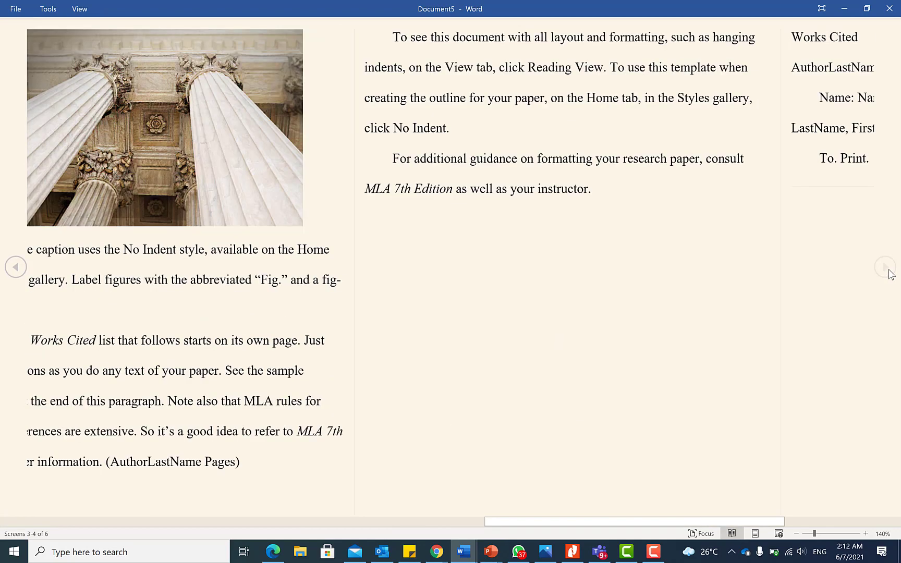
click(15, 267)
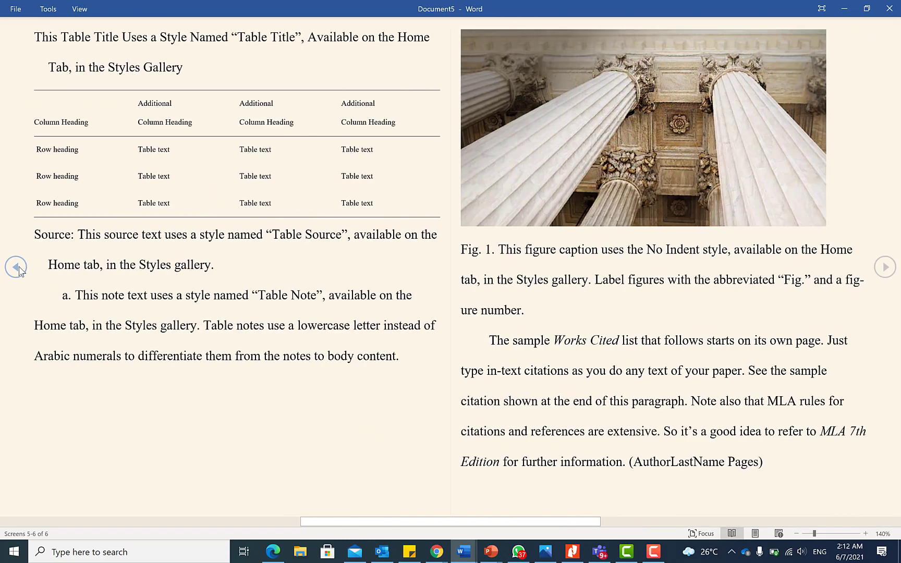
click(16, 267)
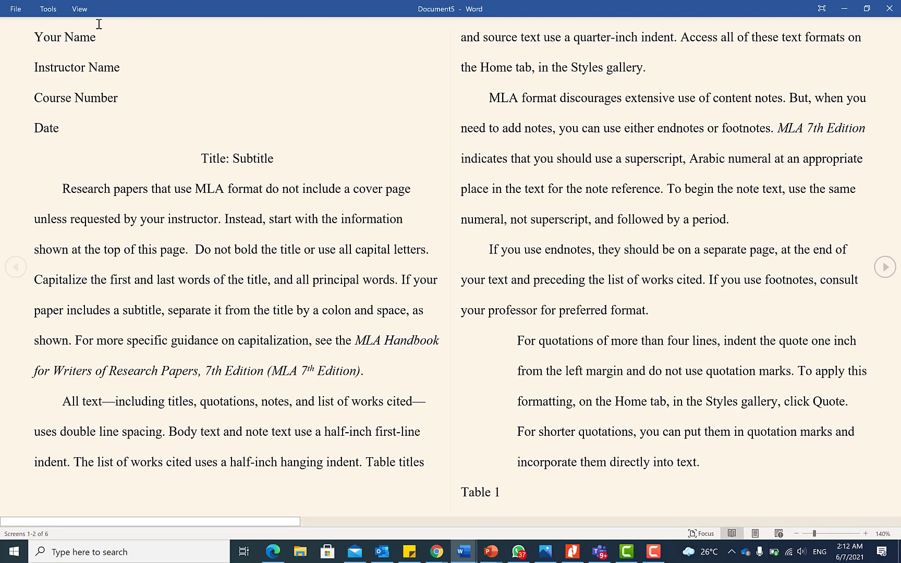
Step: Set the Read Mode column width to Narrow and check how the text and table reflow
click(80, 9)
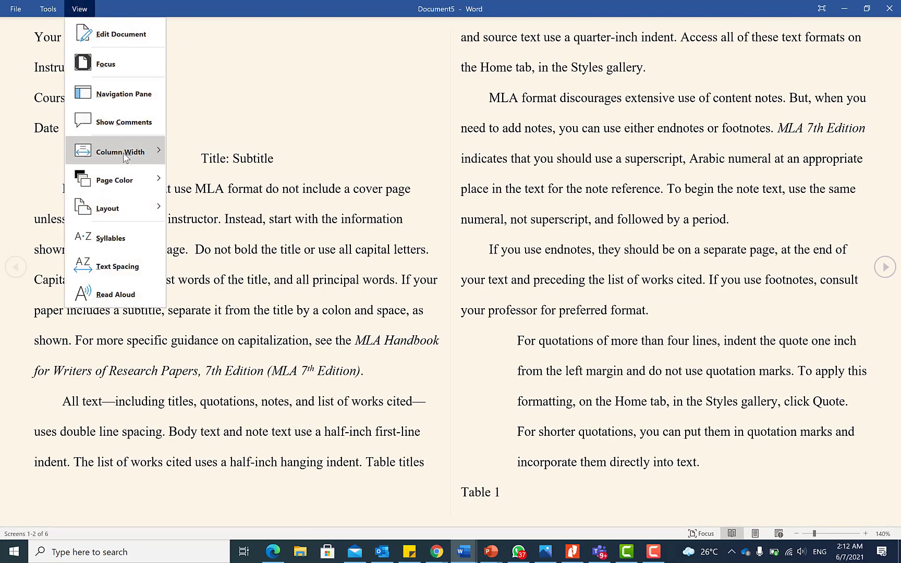
mouse_move(126, 158)
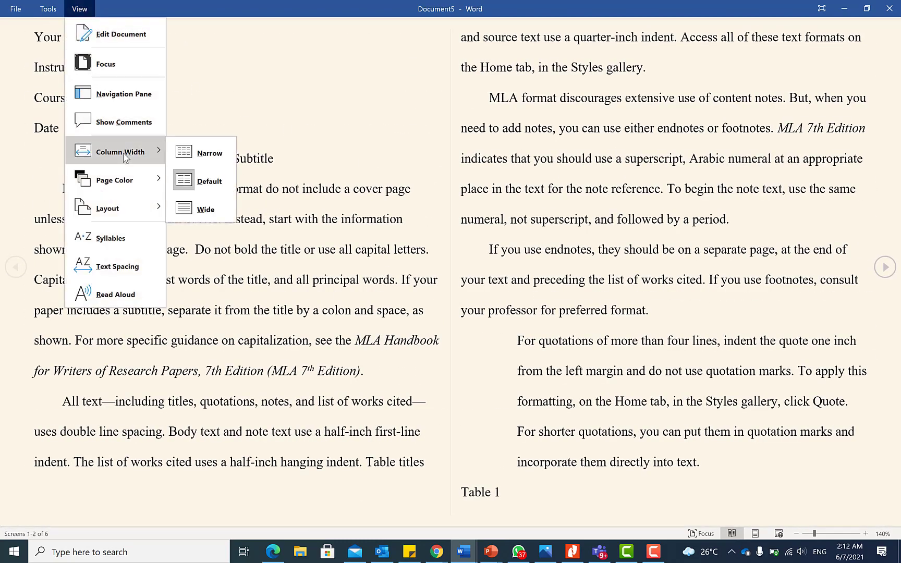
click(191, 154)
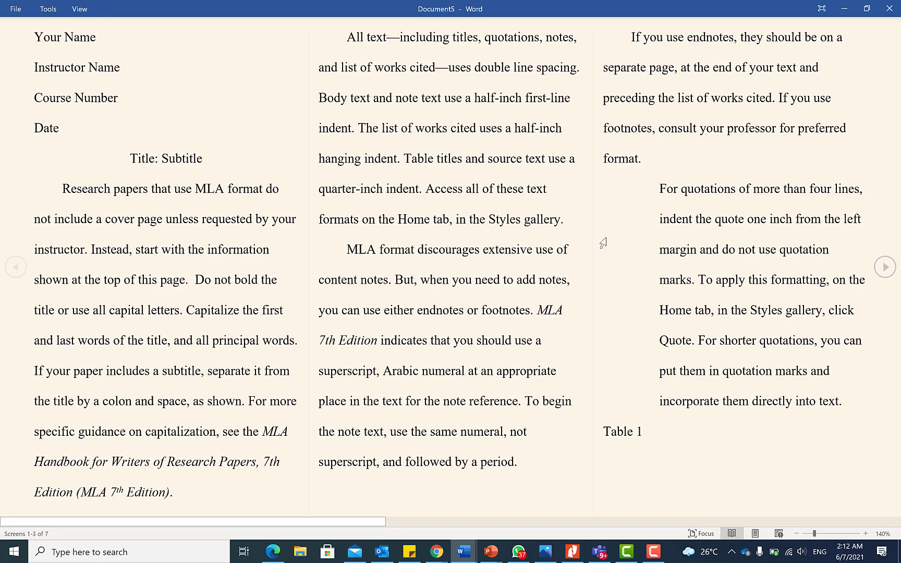
click(885, 267)
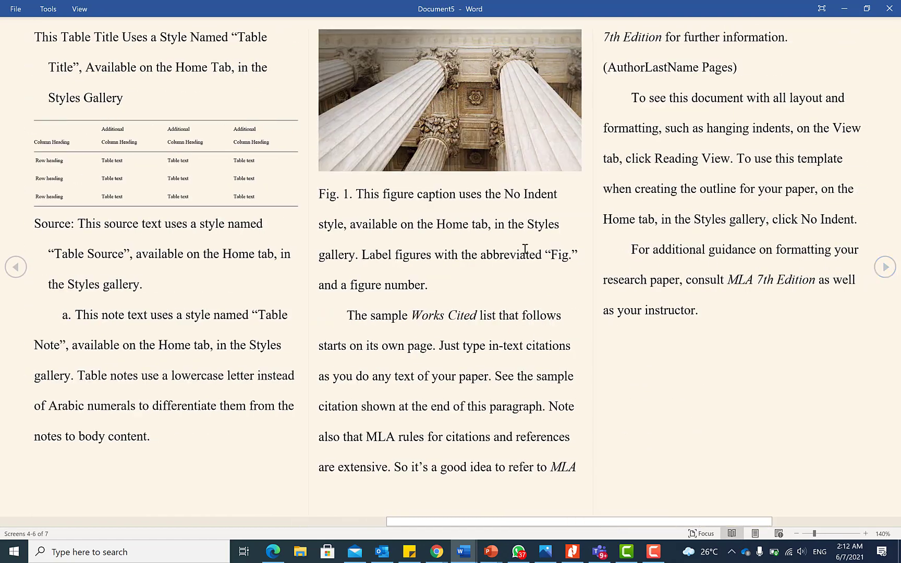
click(16, 268)
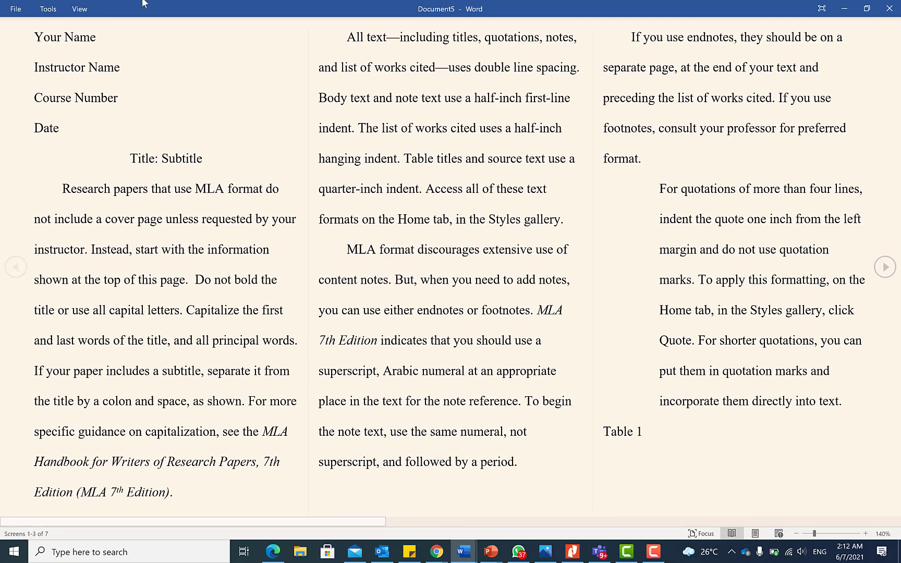
Step: Set the Read Mode page color to Inverse and check the document through the Works Cited list
click(93, 9)
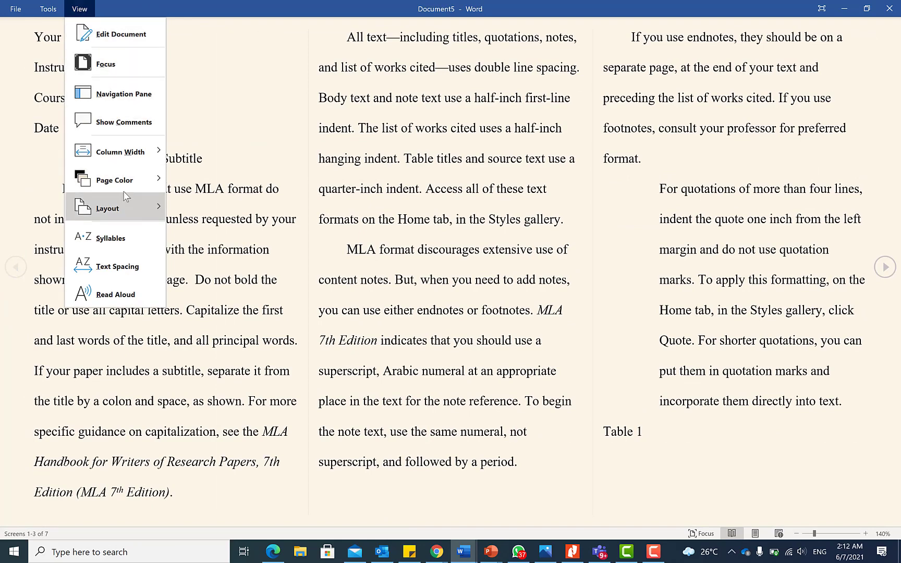
mouse_move(130, 183)
click(205, 239)
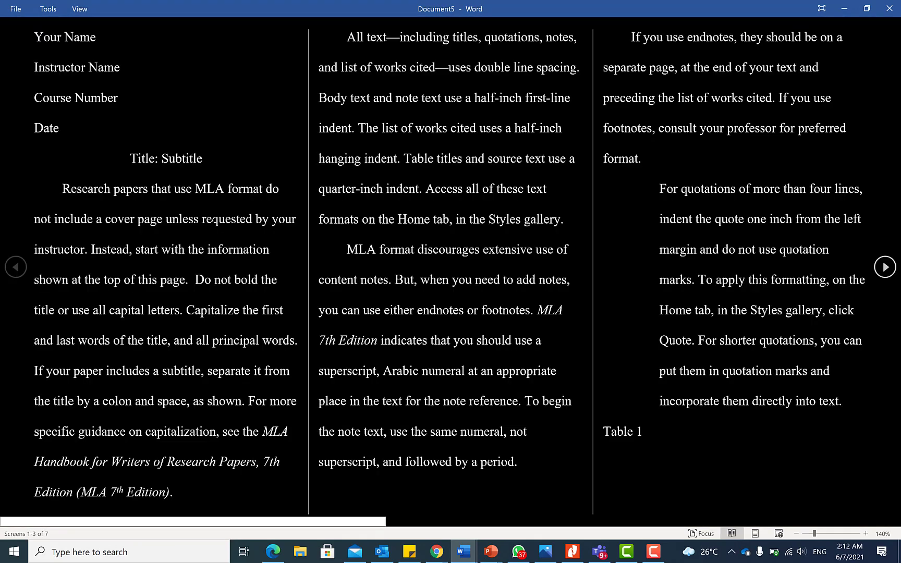
key(Page_Down)
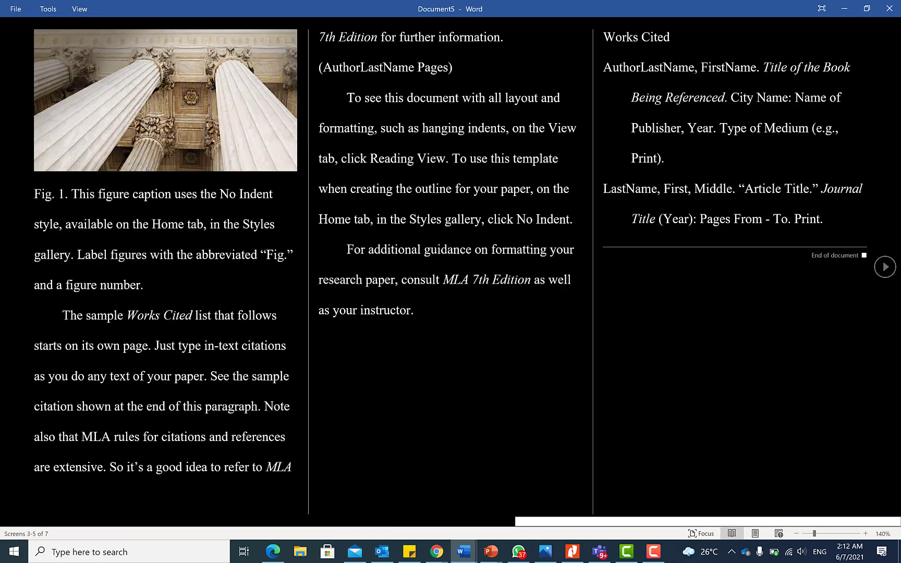
scroll(451, 271, up, 4)
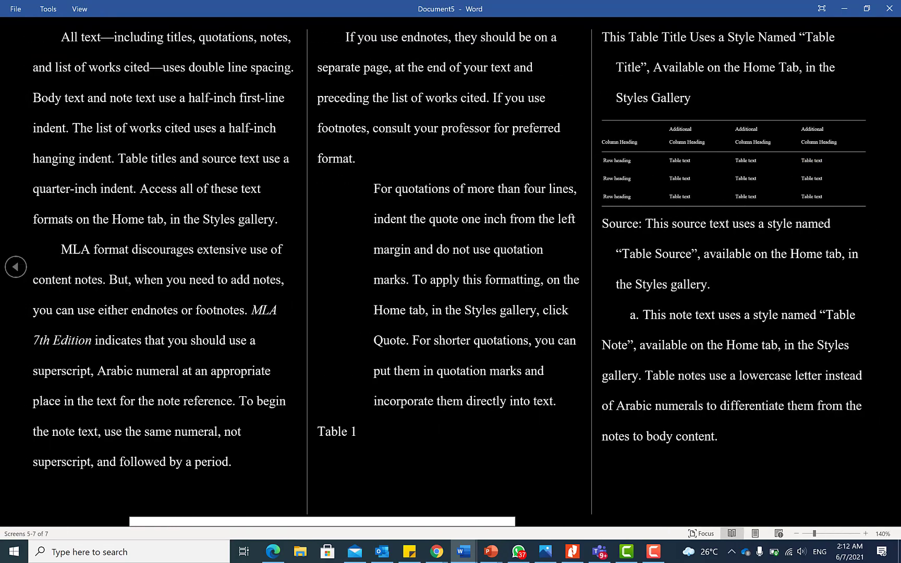
Step: Set the Read Mode page color to None and check the document's text, table and picture
click(80, 9)
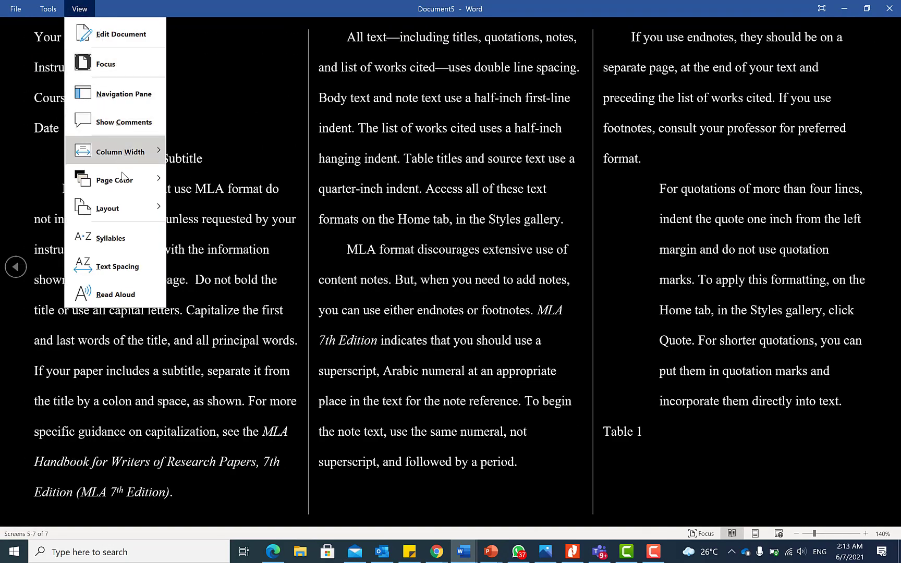
mouse_move(126, 181)
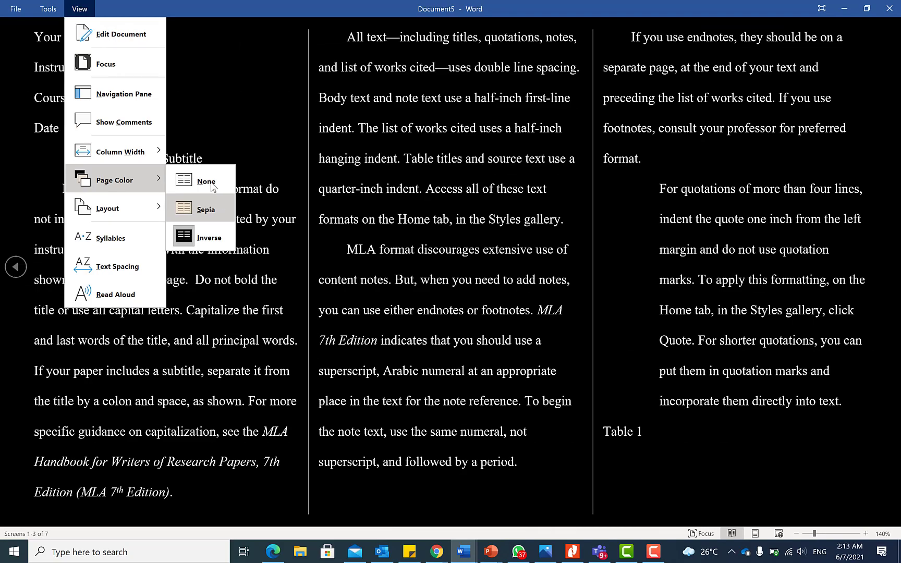
click(210, 180)
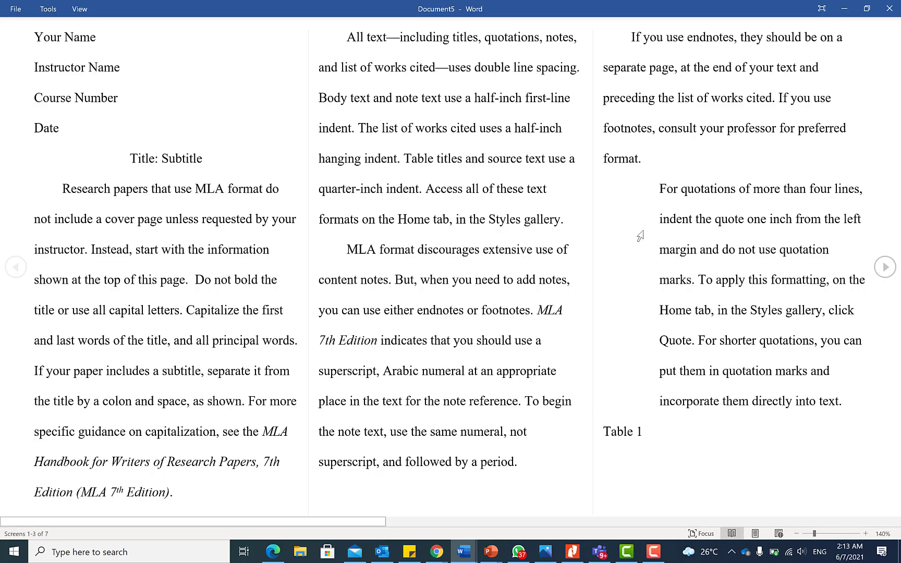
scroll(657, 237, down, 1)
scroll(670, 239, down, 1)
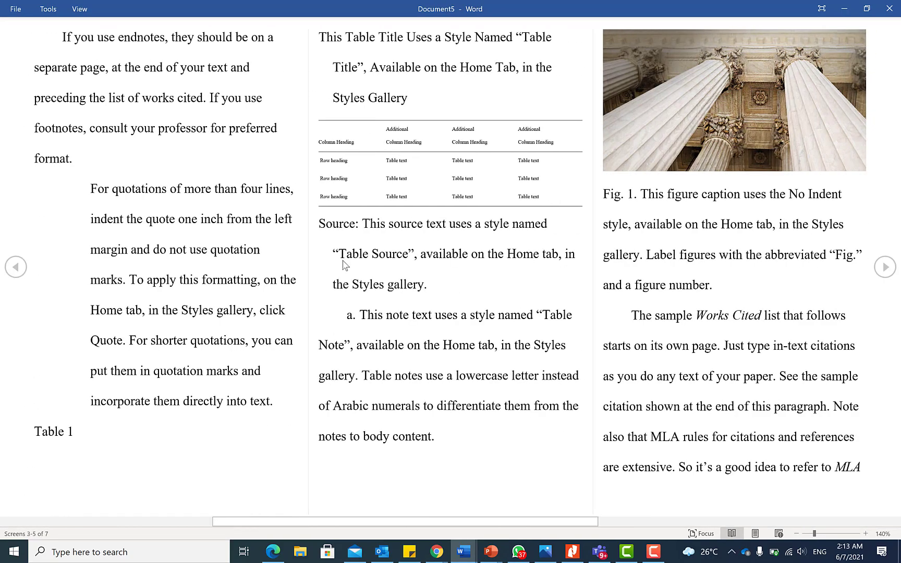
scroll(516, 277, up, 2)
Step: Switch the Read Mode layout from columns to paper-style pages and review the document through the Works Cited page
click(78, 9)
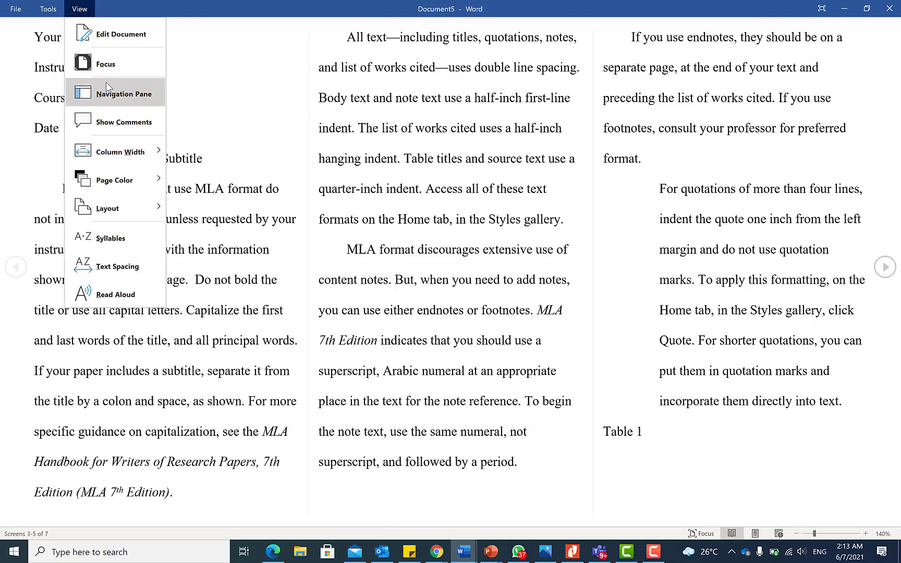
click(121, 34)
scroll(388, 179, down, 2)
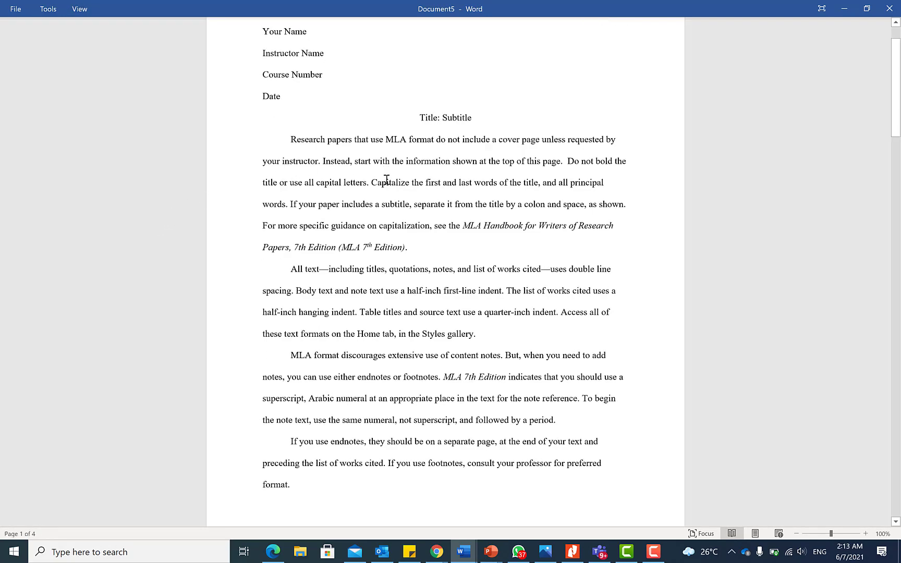
scroll(389, 179, down, 14)
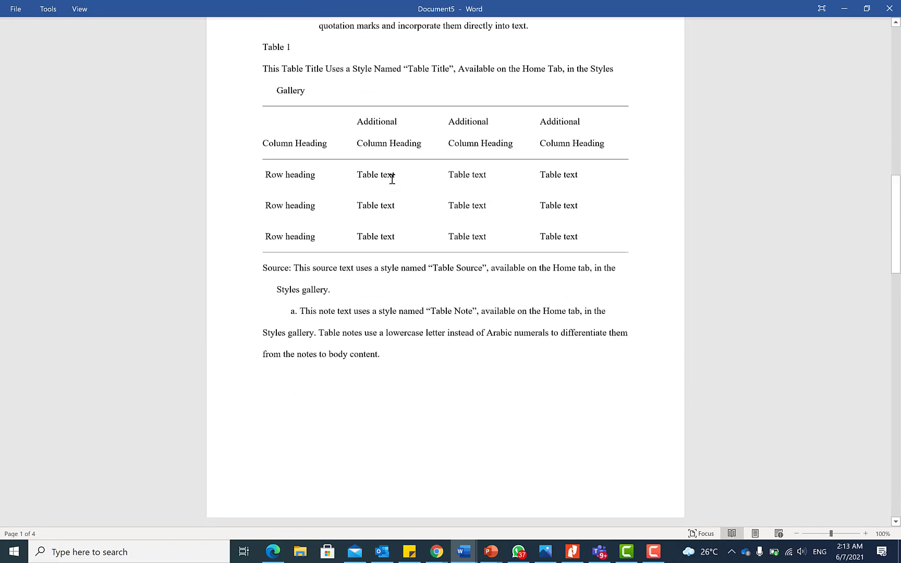
scroll(392, 180, down, 14)
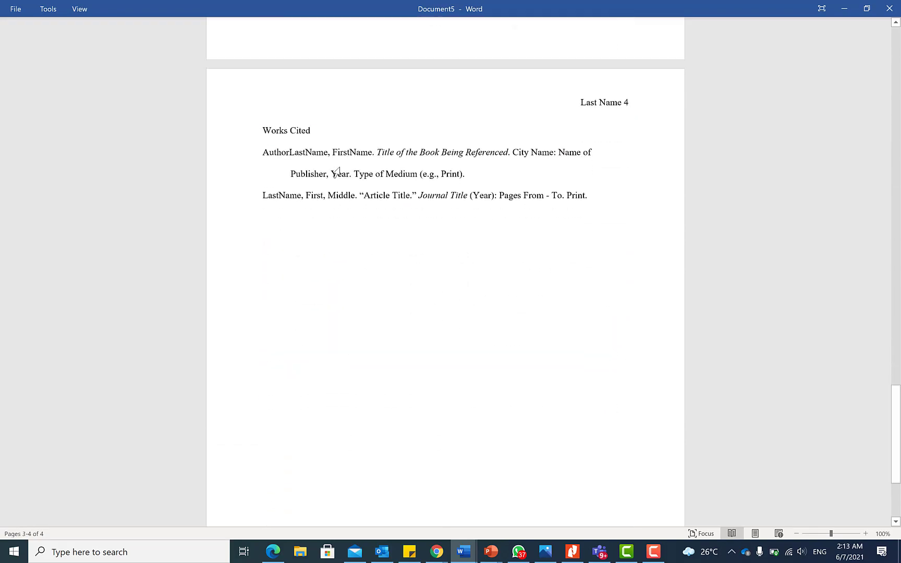
scroll(340, 167, up, 14)
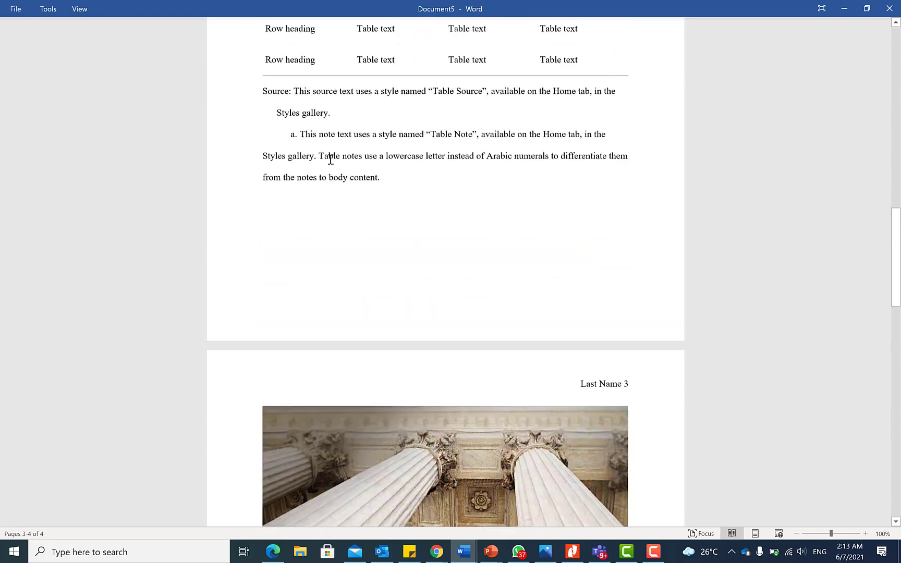
scroll(325, 156, up, 5)
Step: In the two-column reading layout, show syllable breaks and turn on Focus, and go to the table and Fig. 1 screens
click(79, 9)
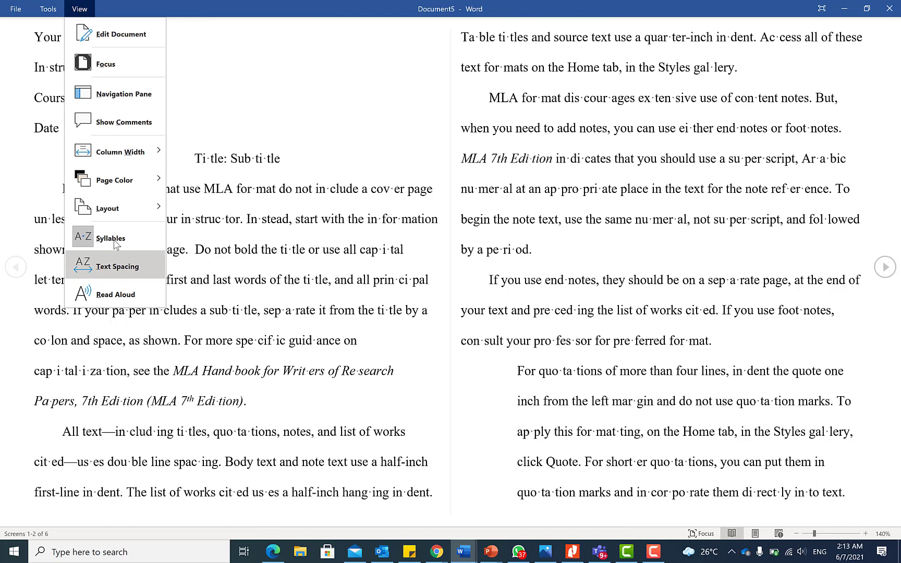
click(106, 65)
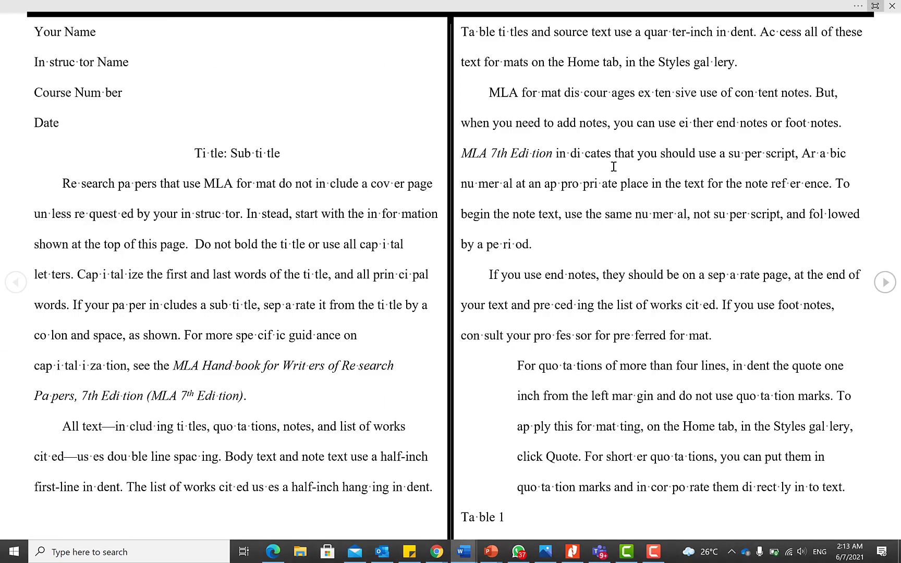
click(884, 283)
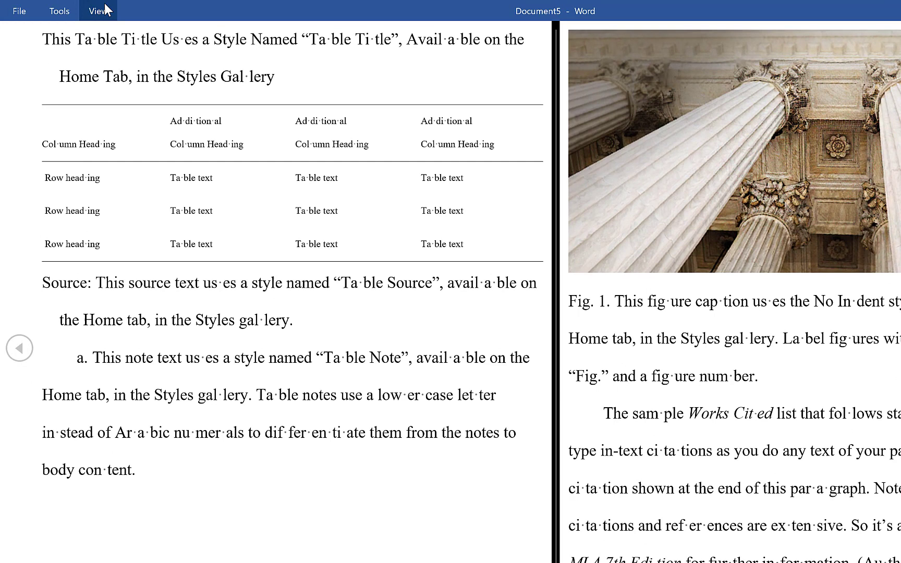
Step: Leave Read Mode to edit the document in Print Layout and look over its first pages
click(84, 6)
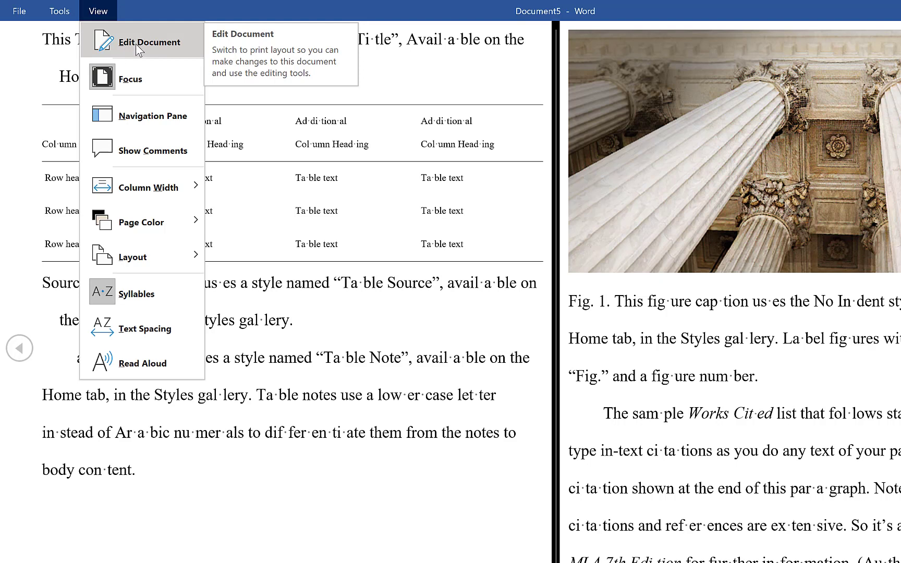
click(136, 45)
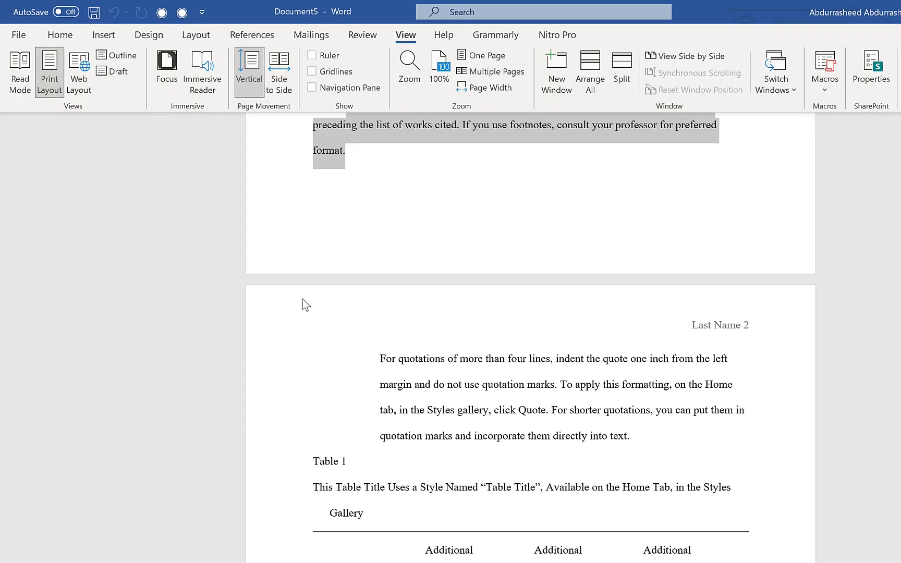
scroll(319, 201, up, 15)
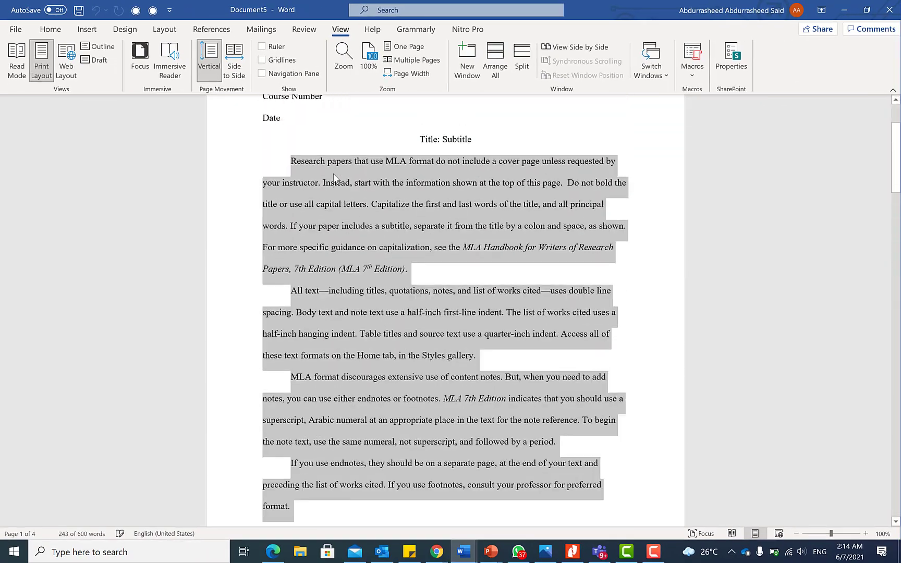
scroll(330, 164, down, 12)
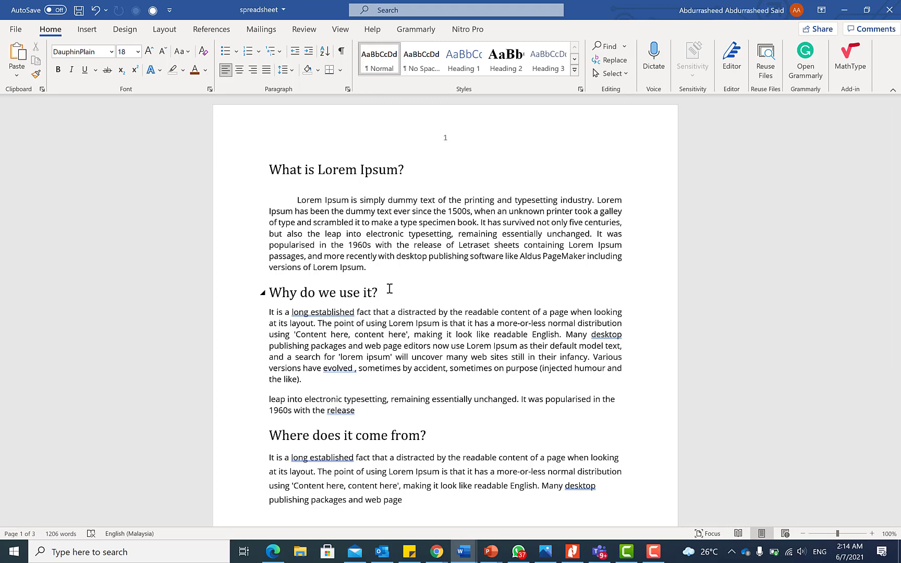
Step: Look through the Lorem Ipsum sections of the spreadsheet document and place the cursor in its first paragraph
scroll(344, 220, down, 6)
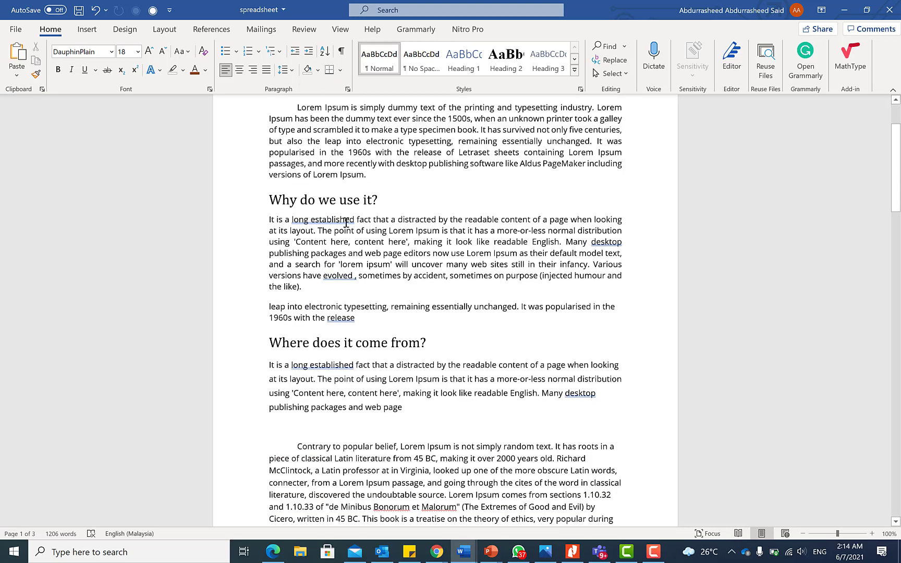
scroll(333, 242, down, 1)
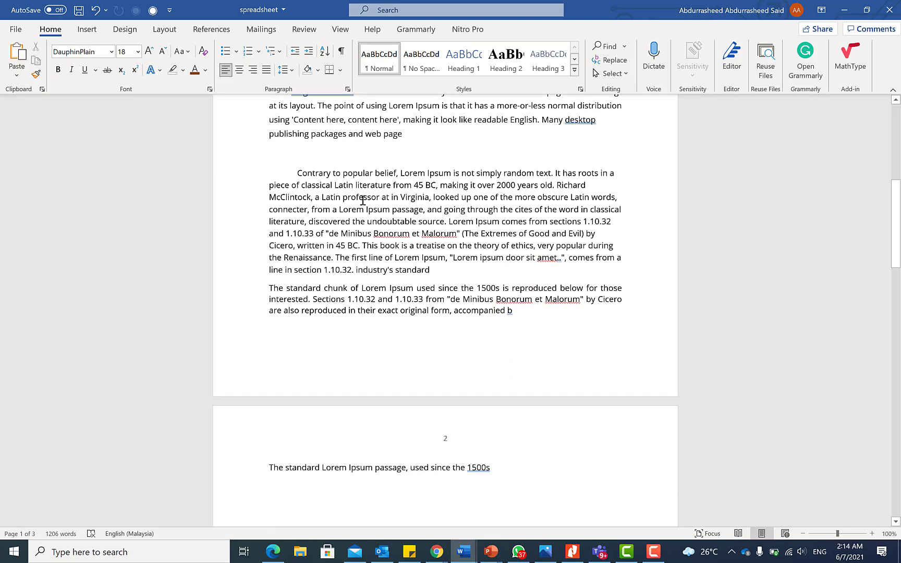
scroll(362, 199, down, 5)
scroll(362, 195, up, 14)
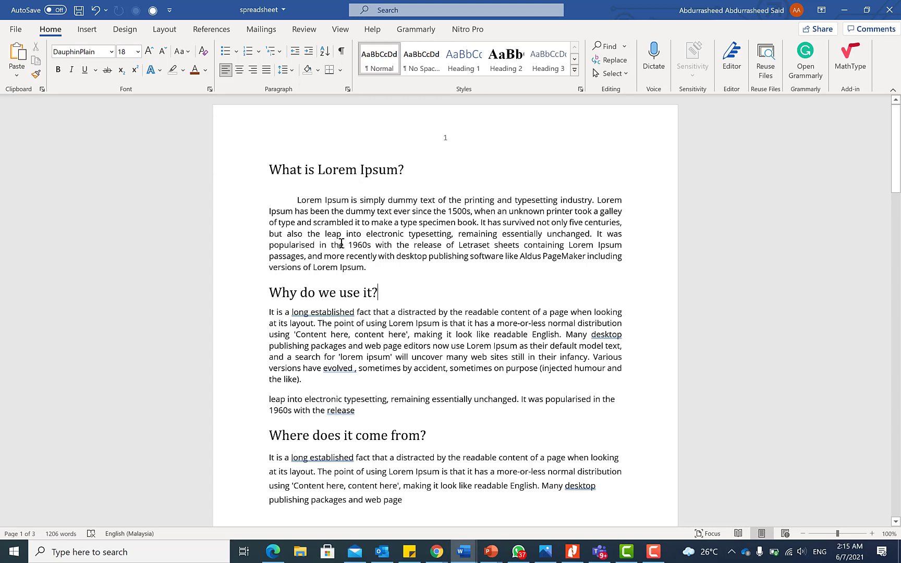
drag(311, 212, 342, 244)
click(368, 255)
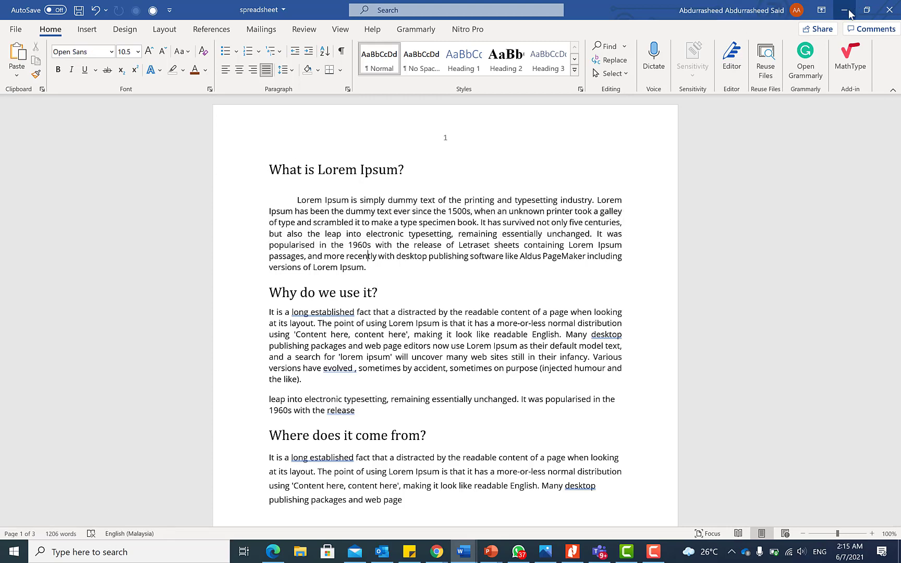
Step: Switch to DOCUMENT NUMBER TWO, maximize its window and look through its text
mouse_move(450, 558)
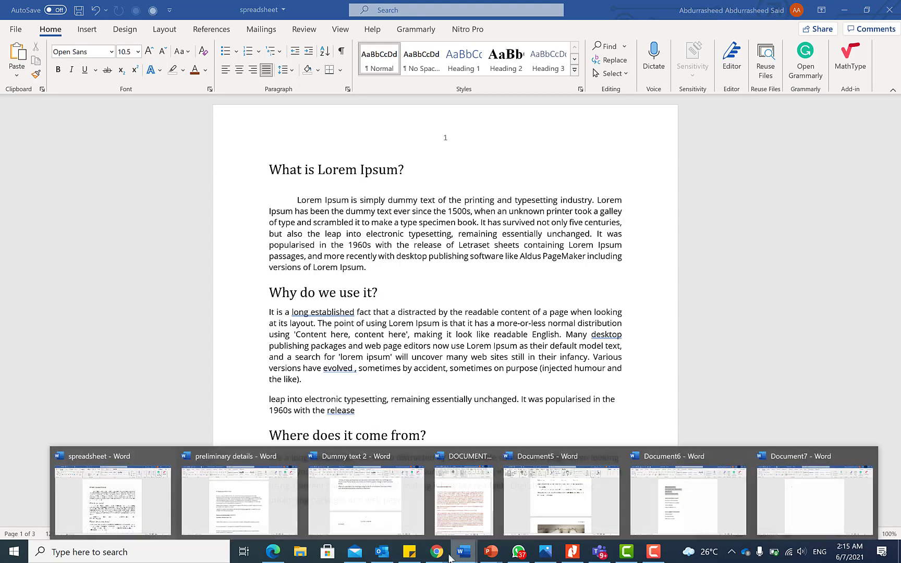
click(463, 502)
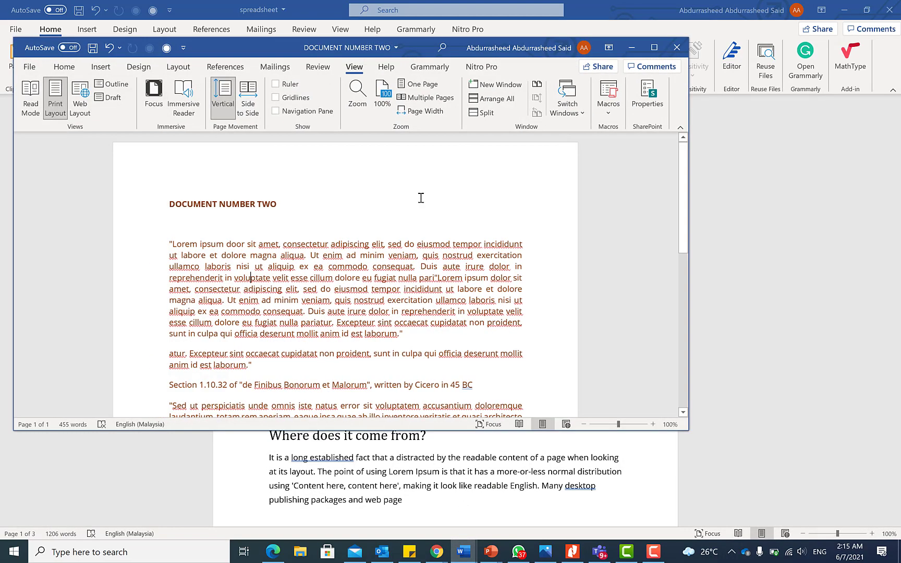
click(655, 48)
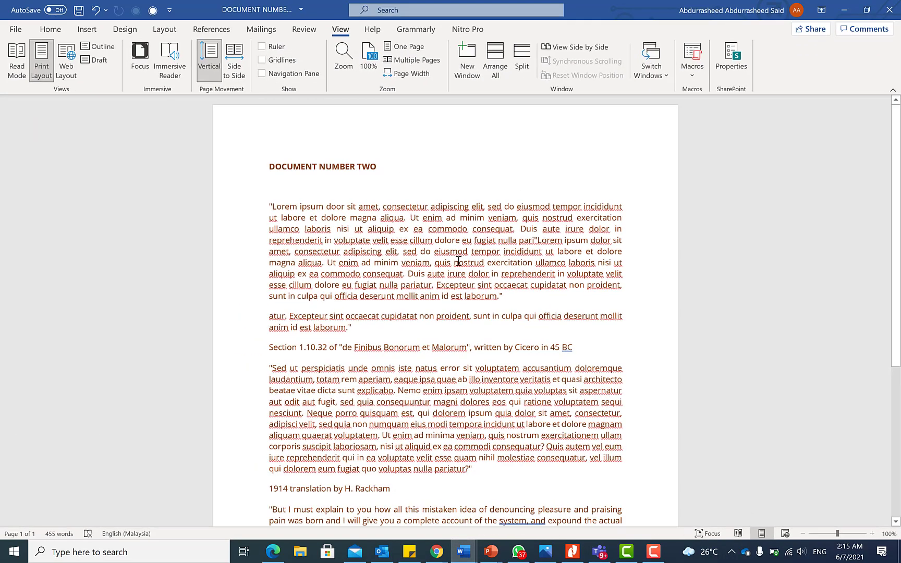
scroll(458, 261, down, 8)
scroll(412, 235, up, 5)
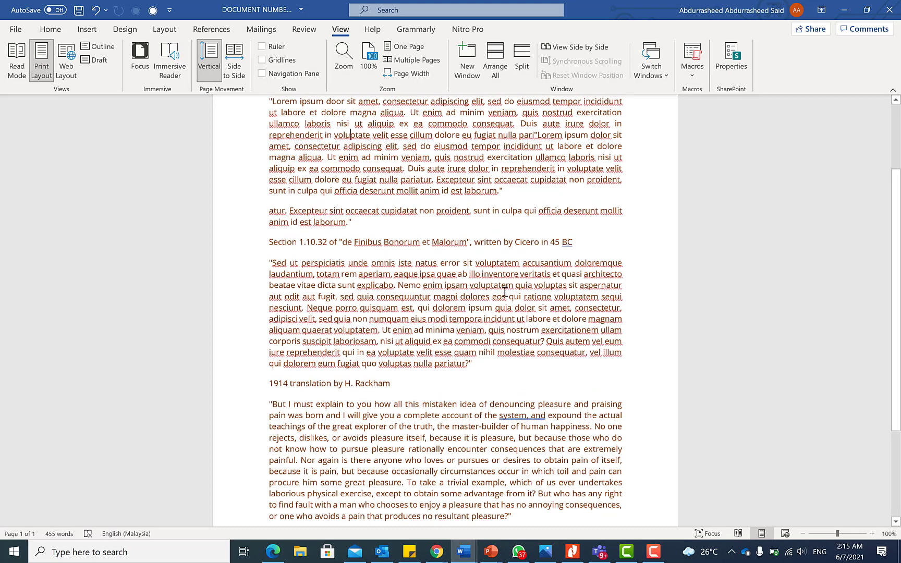
Step: Return to the spreadsheet document and view it side by side with DOCUMENT NUMBER TWO
mouse_move(463, 551)
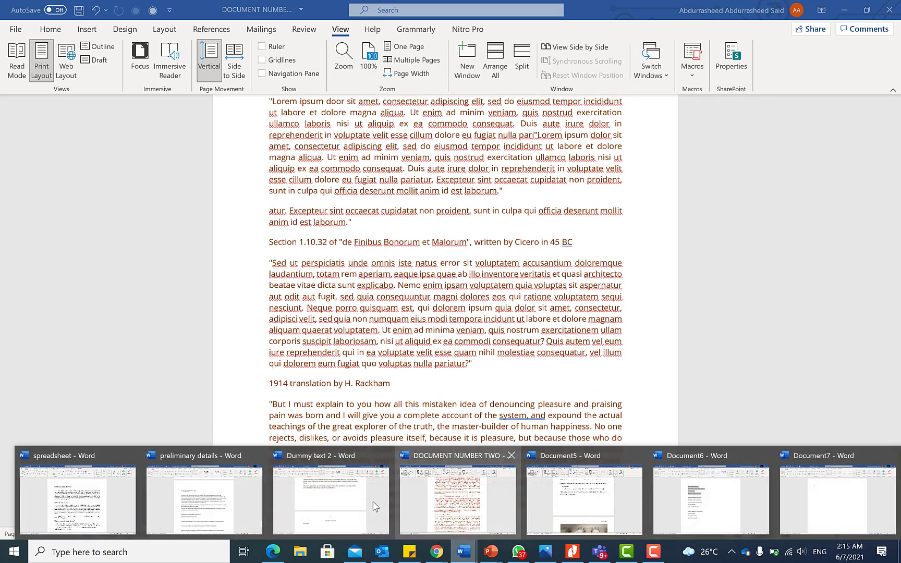
click(62, 498)
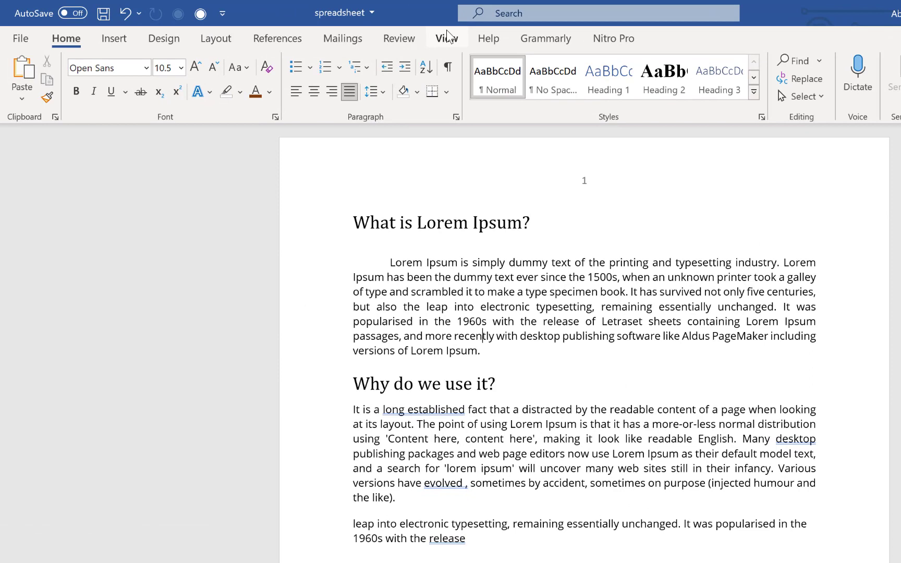
click(447, 38)
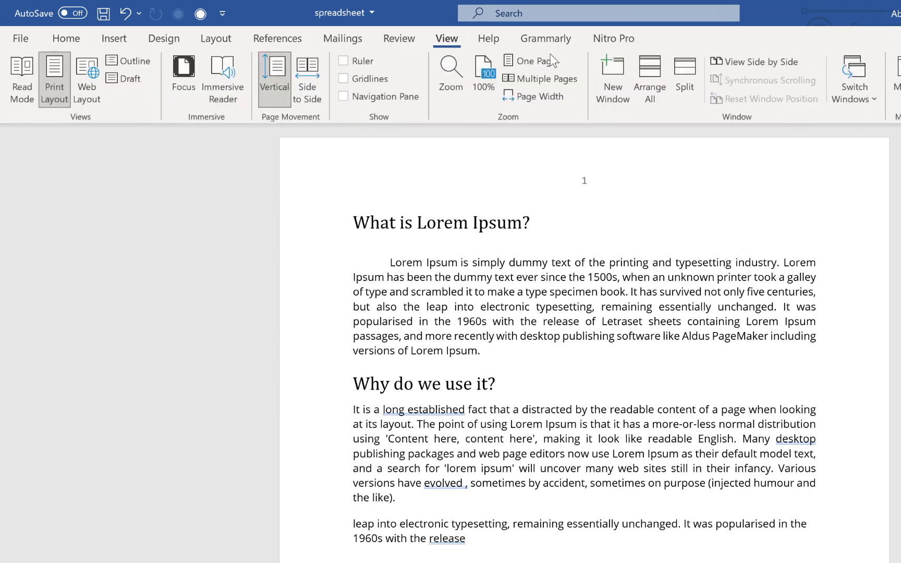
click(755, 64)
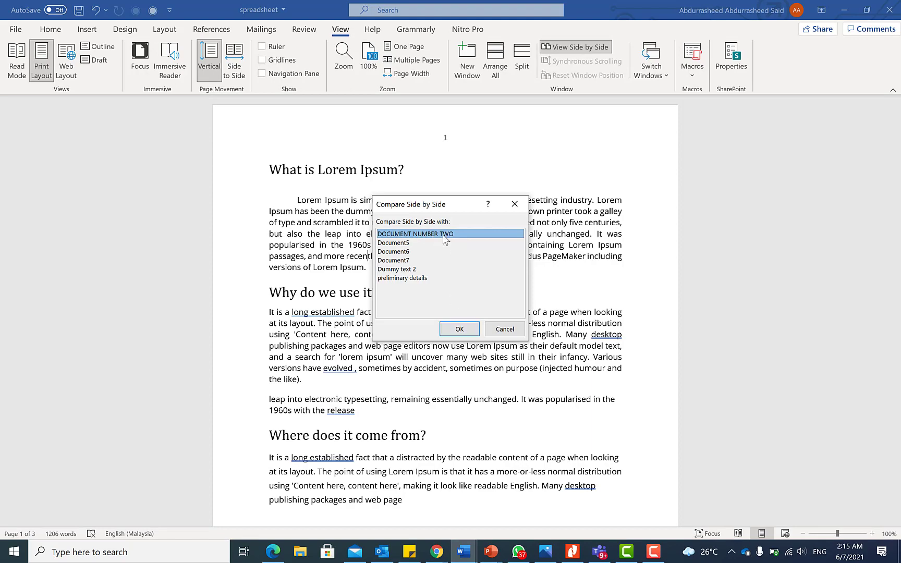
click(459, 328)
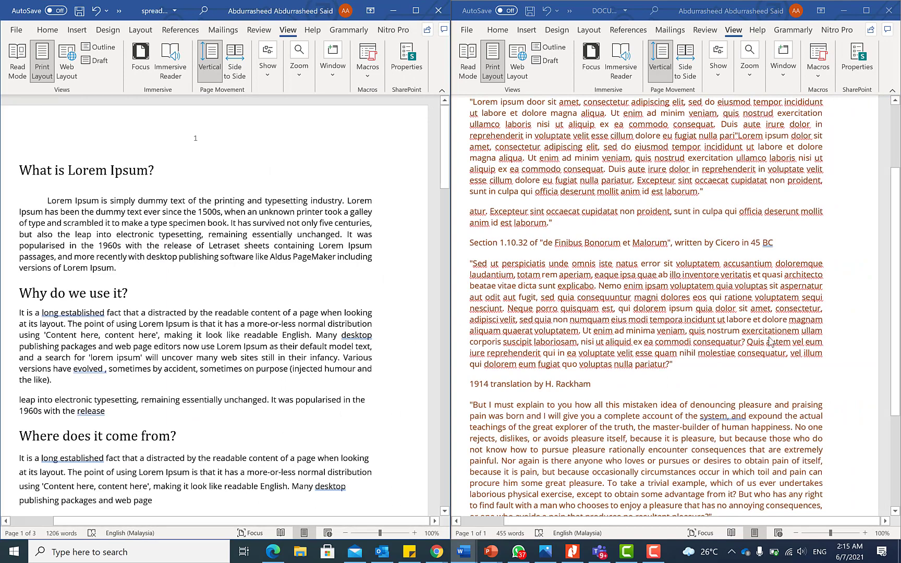
Step: Scroll the two side-by-side documents together to compare them, and return both to their beginnings
scroll(326, 313, down, 1)
scroll(296, 308, down, 3)
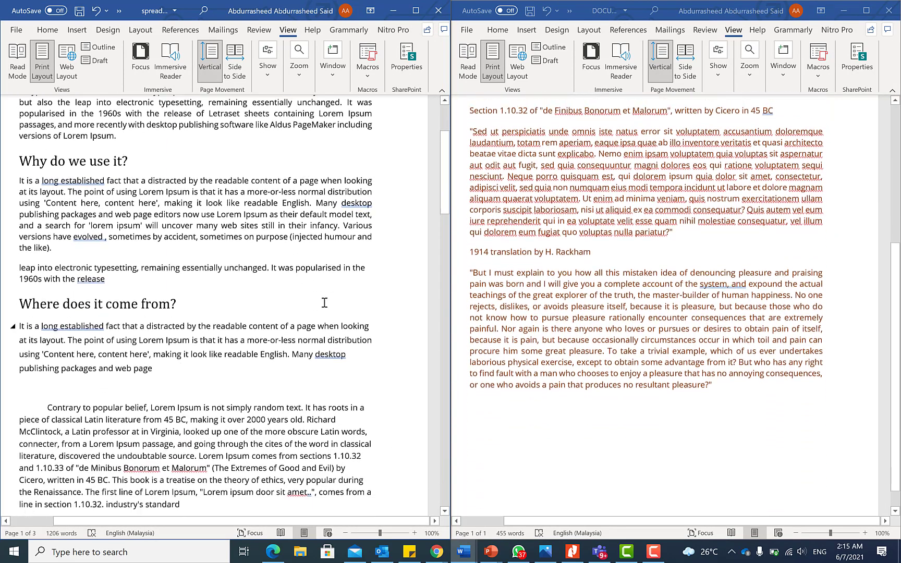
scroll(585, 304, up, 8)
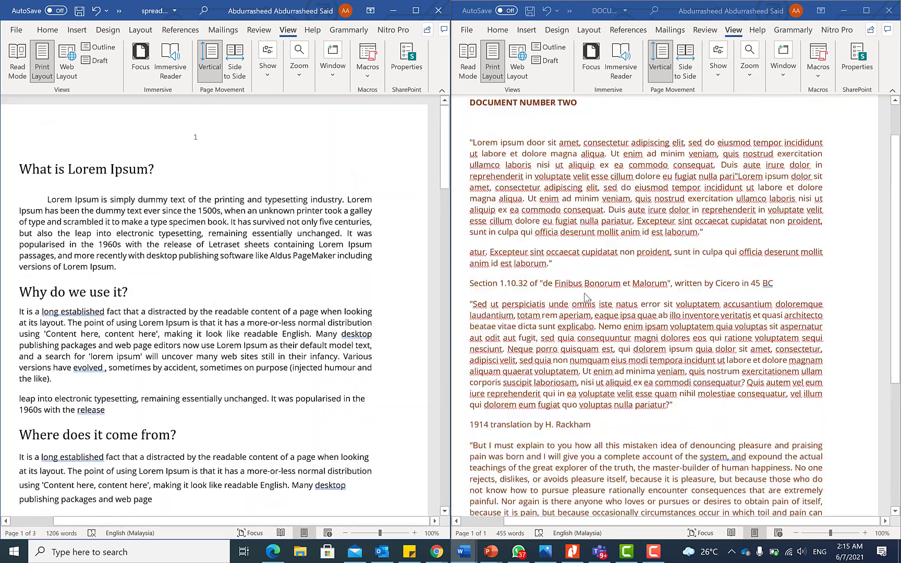
scroll(585, 304, down, 7)
scroll(452, 322, down, 15)
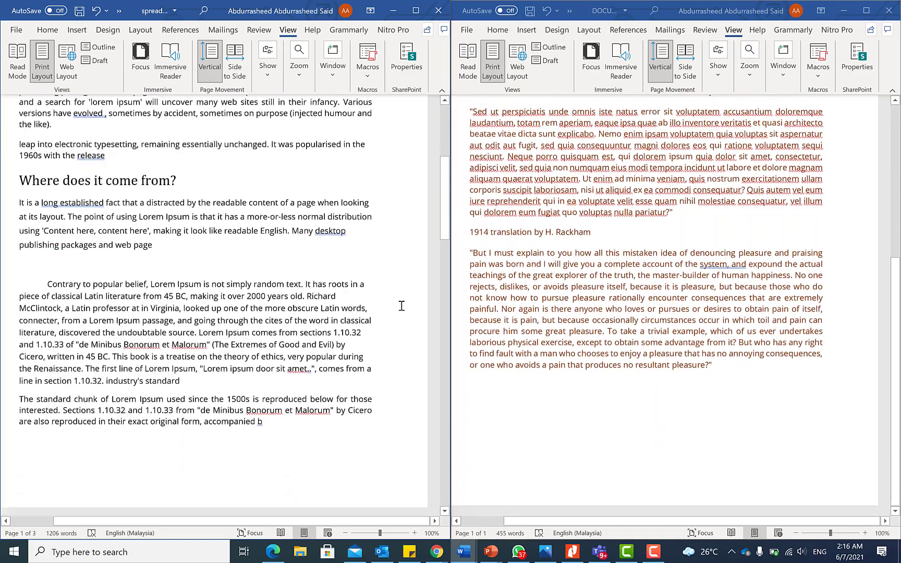
scroll(350, 322, down, 2)
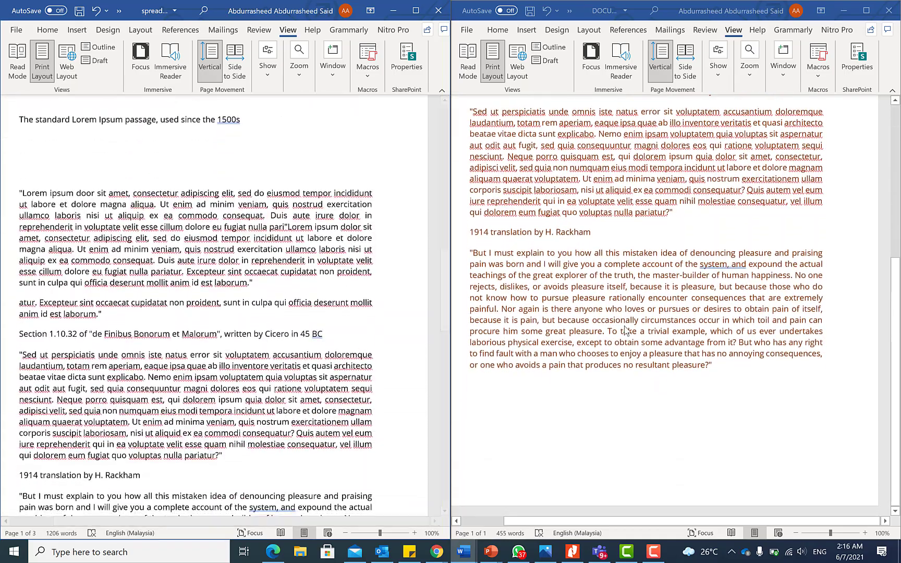
scroll(648, 179, up, 15)
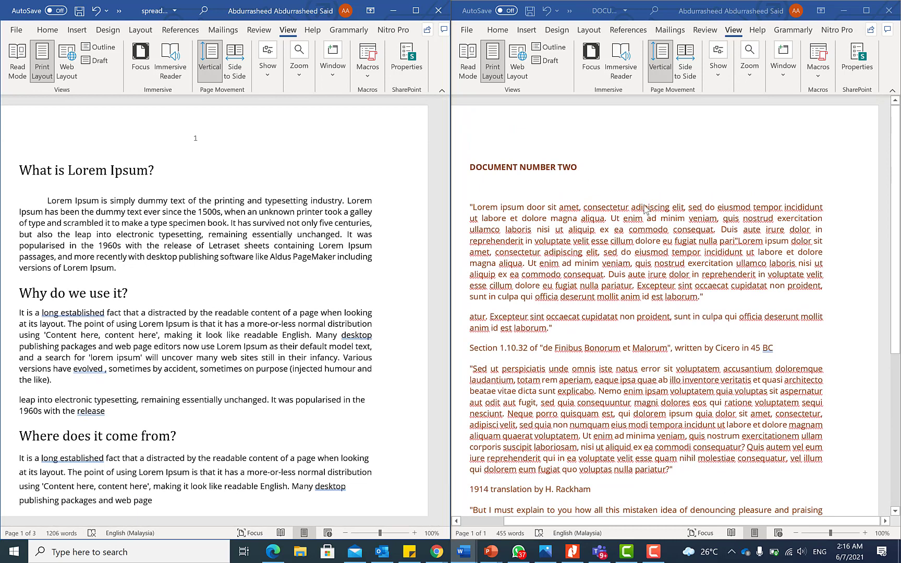
Step: Turn off Synchronous Scrolling for the side-by-side documents
click(785, 78)
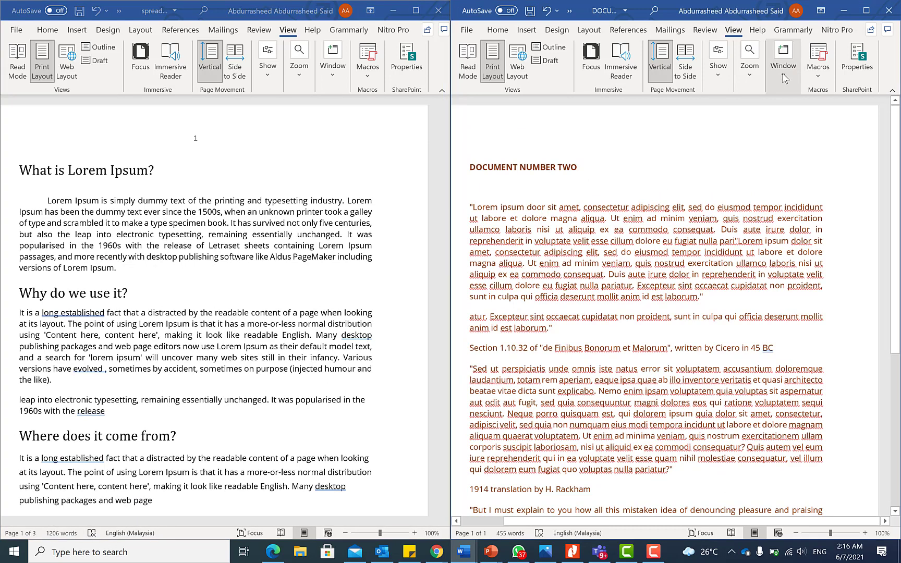
click(784, 77)
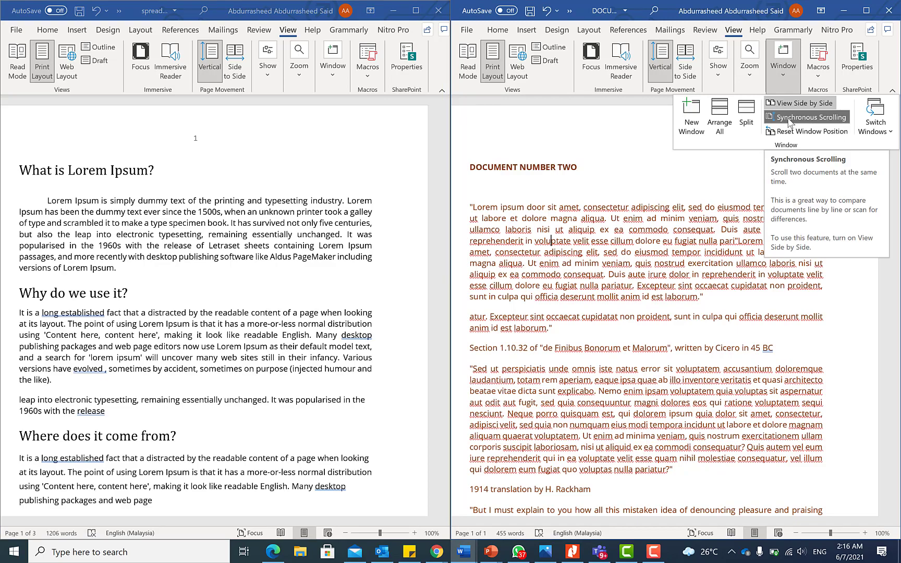
click(788, 118)
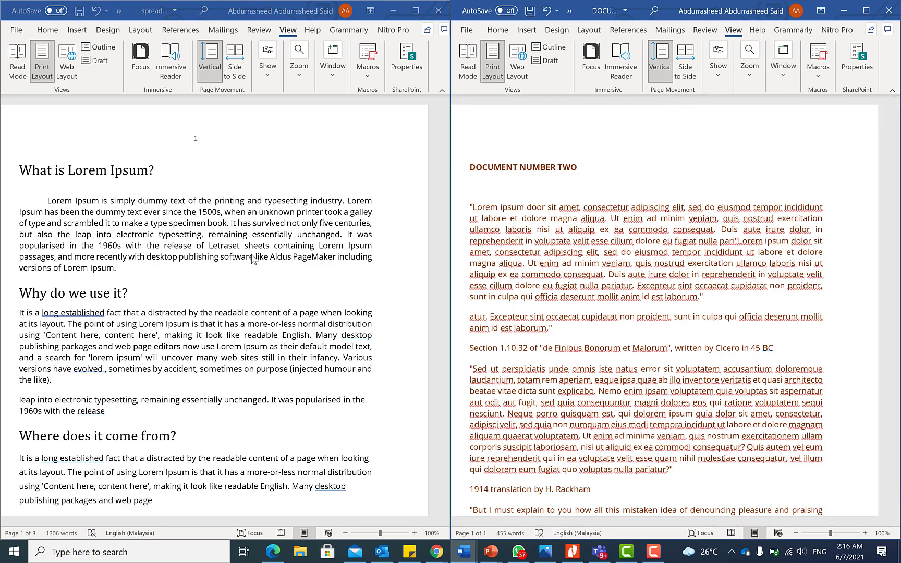
Step: Scroll the spreadsheet document and DOCUMENT NUMBER TWO independently of each other, and return both to their beginnings
scroll(255, 258, down, 7)
scroll(255, 258, down, 20)
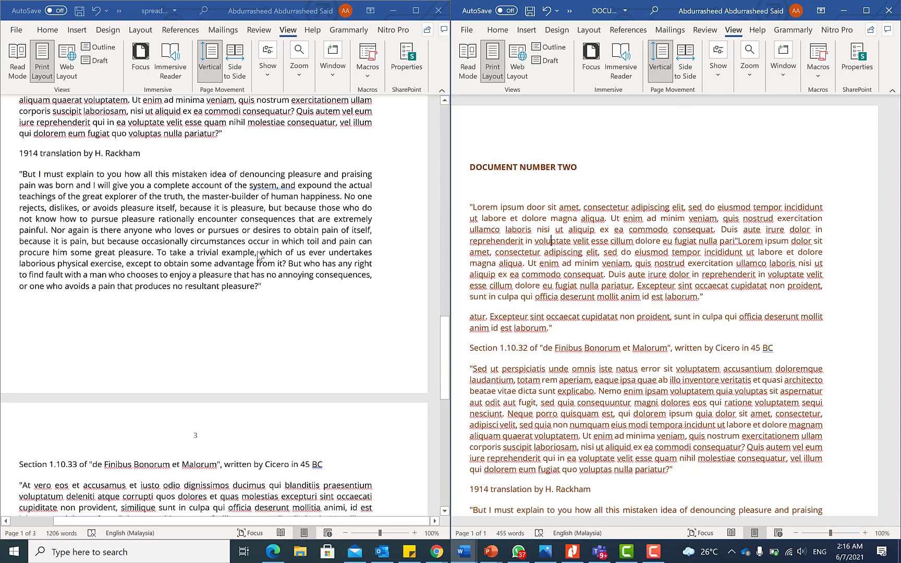
scroll(259, 256, up, 12)
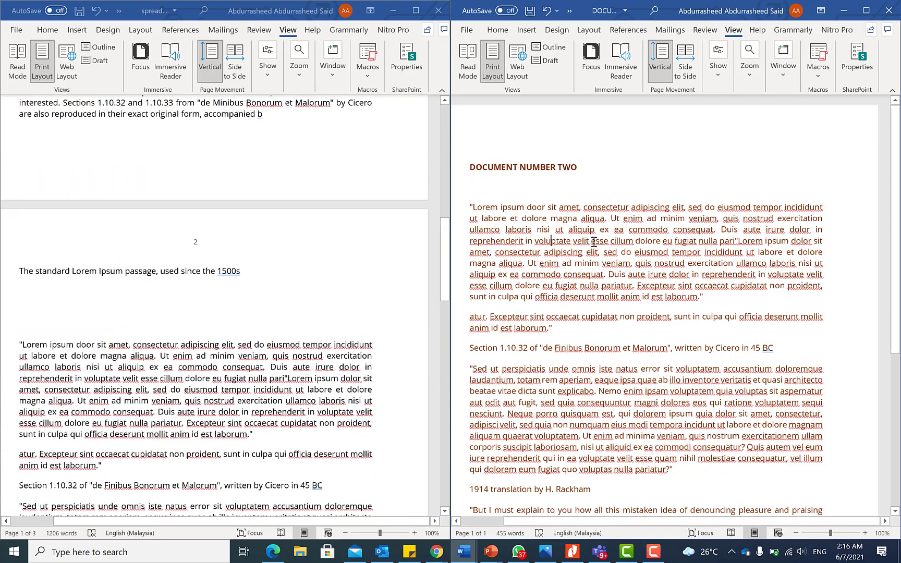
scroll(601, 266, down, 7)
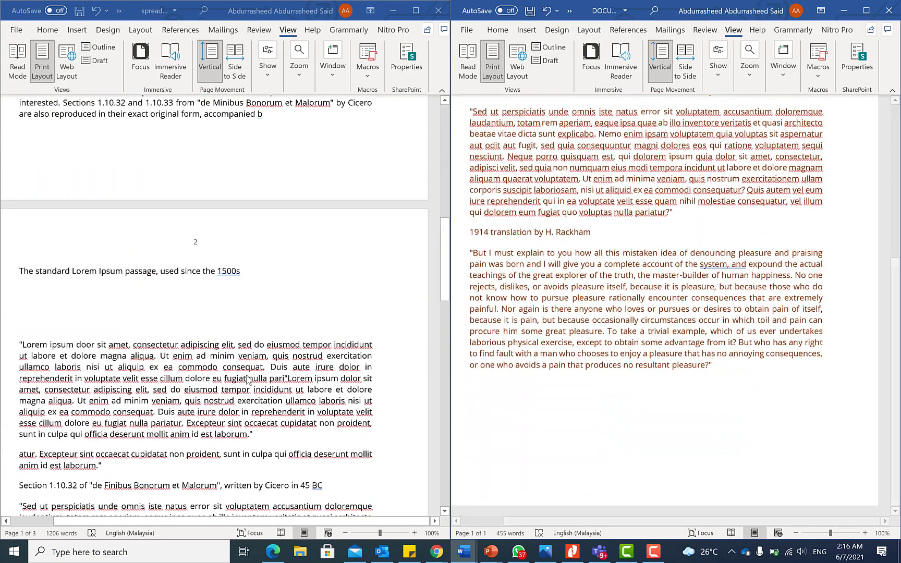
scroll(247, 369, down, 3)
scroll(247, 369, down, 3)
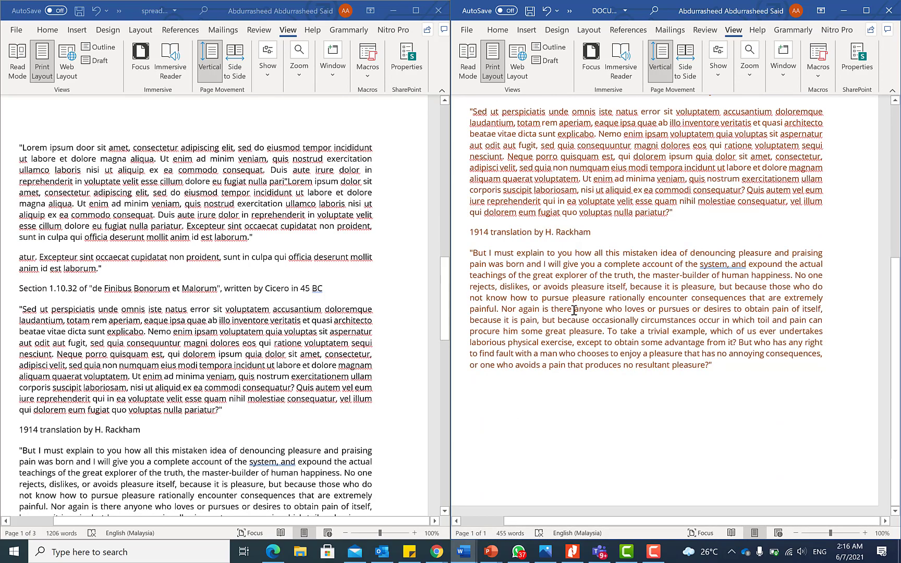
scroll(242, 258, up, 20)
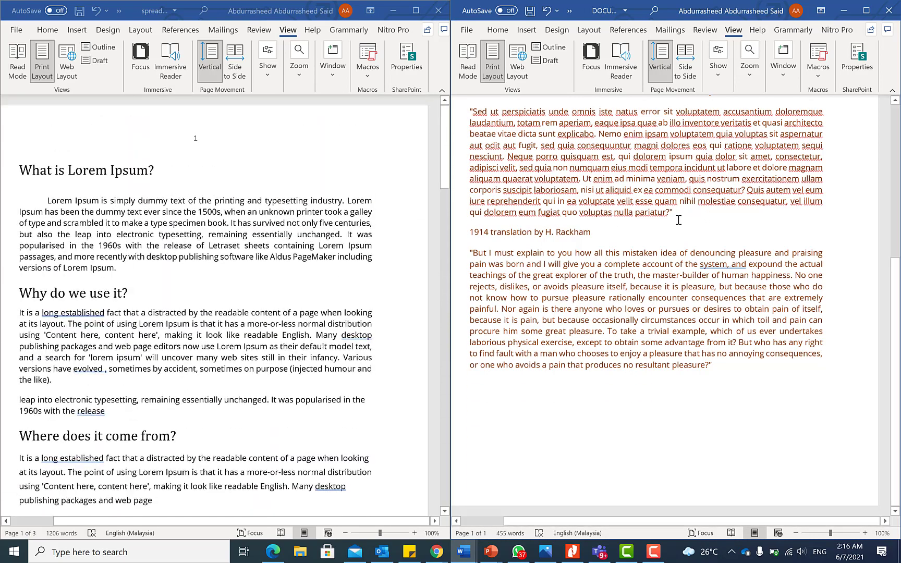
scroll(568, 193, up, 7)
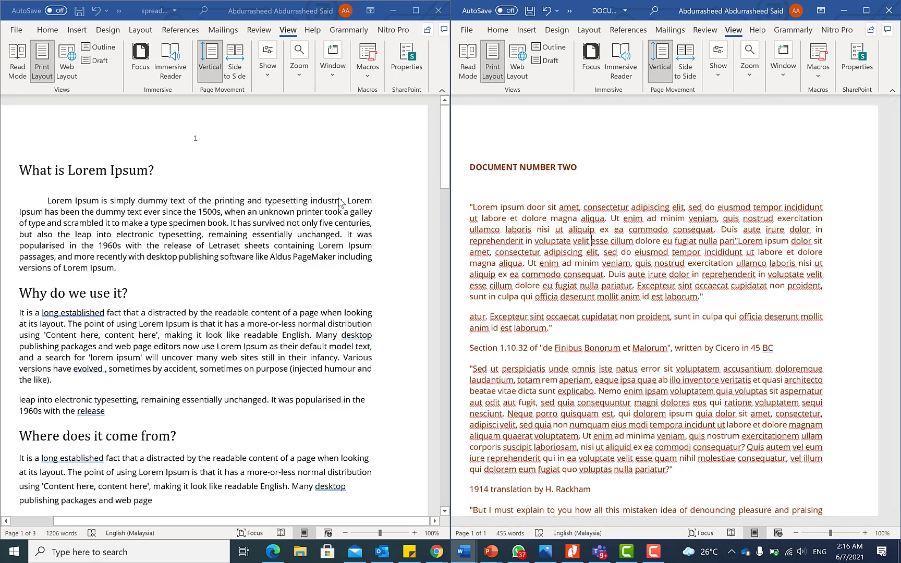
scroll(351, 232, down, 1)
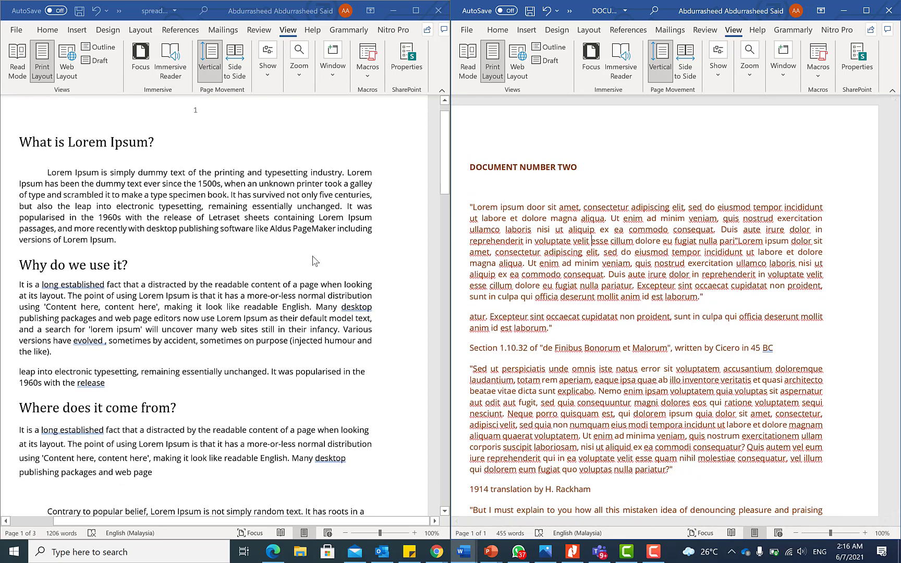
scroll(316, 261, up, 1)
Step: Turn Synchronous Scrolling back on and scroll the two side-by-side documents together
click(782, 60)
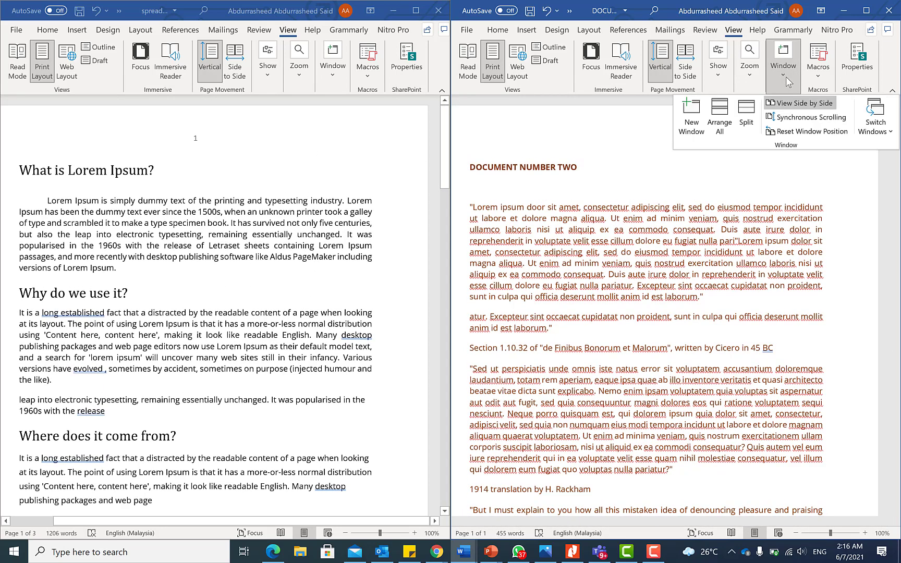
click(807, 117)
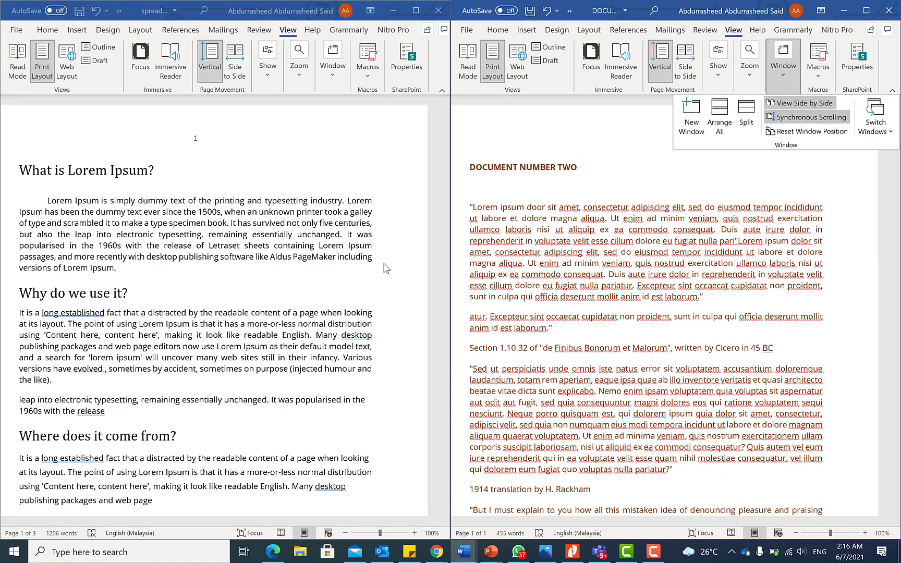
scroll(384, 263, down, 3)
scroll(431, 248, down, 5)
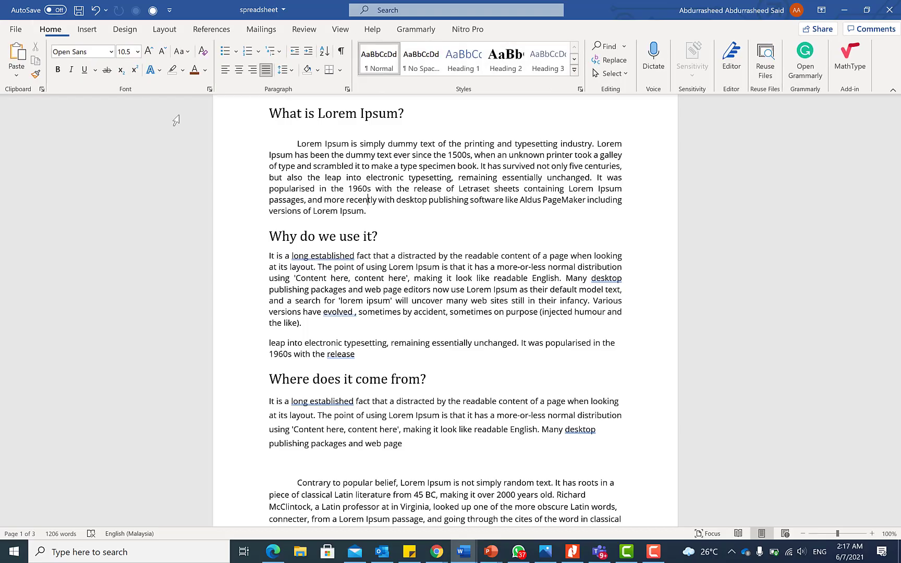
Step: Set the spreadsheet document's editing restrictions to allow only Comments, with the Everyone group selected as an exception
scroll(418, 252, up, 2)
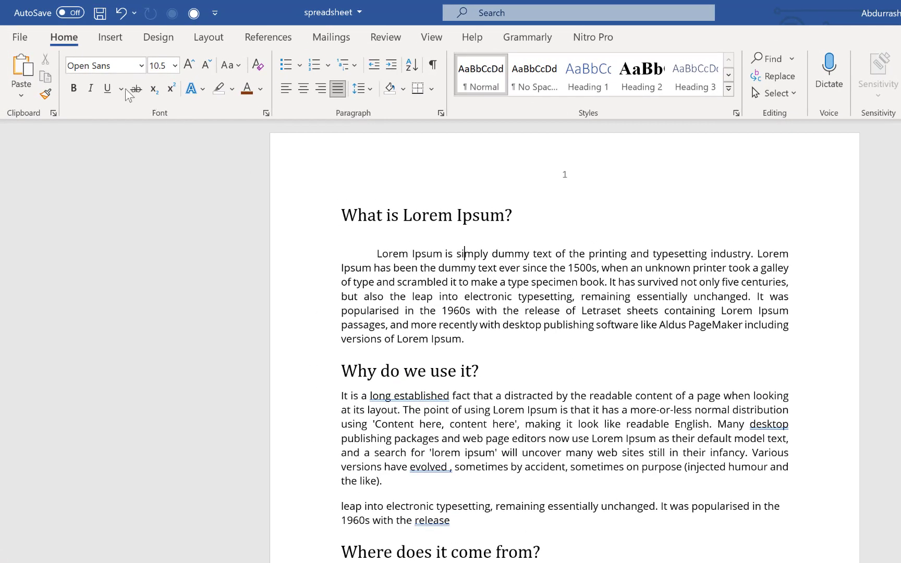
click(21, 37)
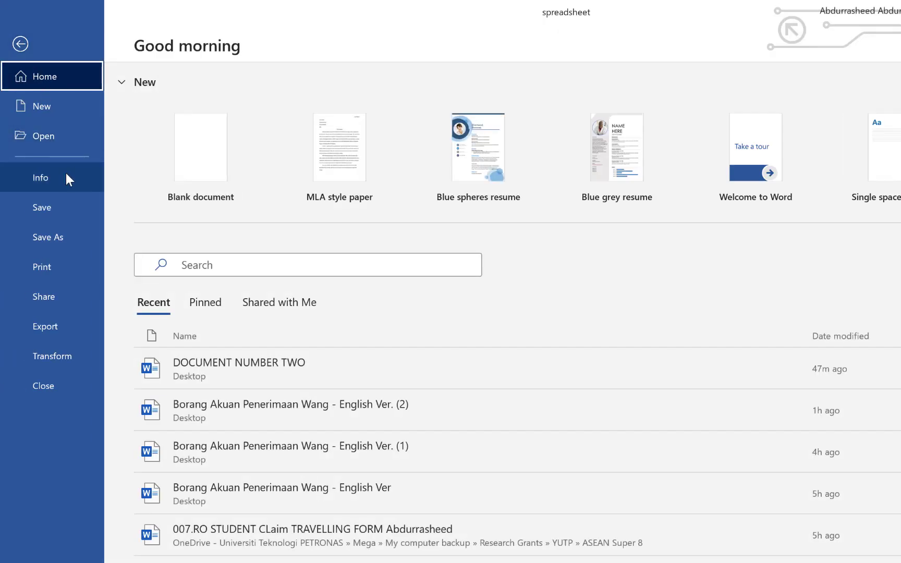
click(66, 174)
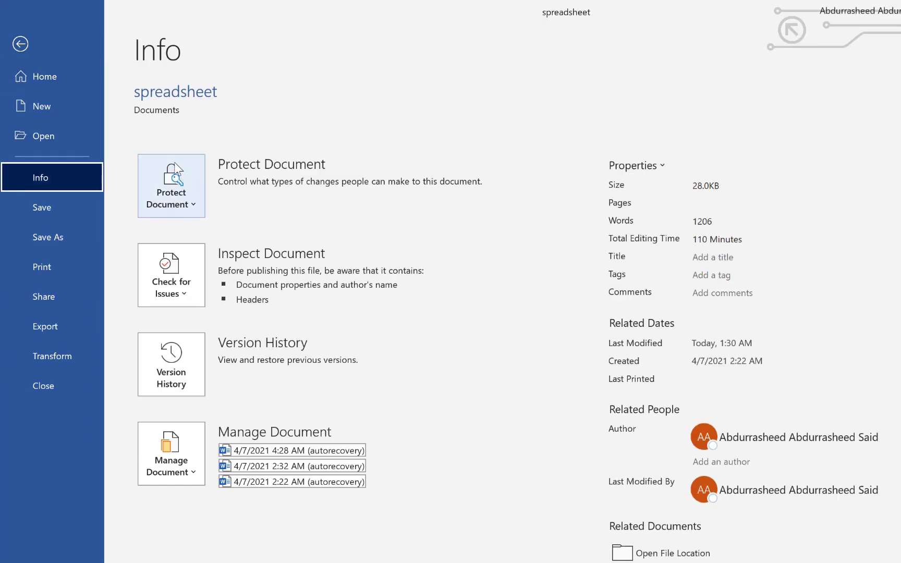
click(194, 205)
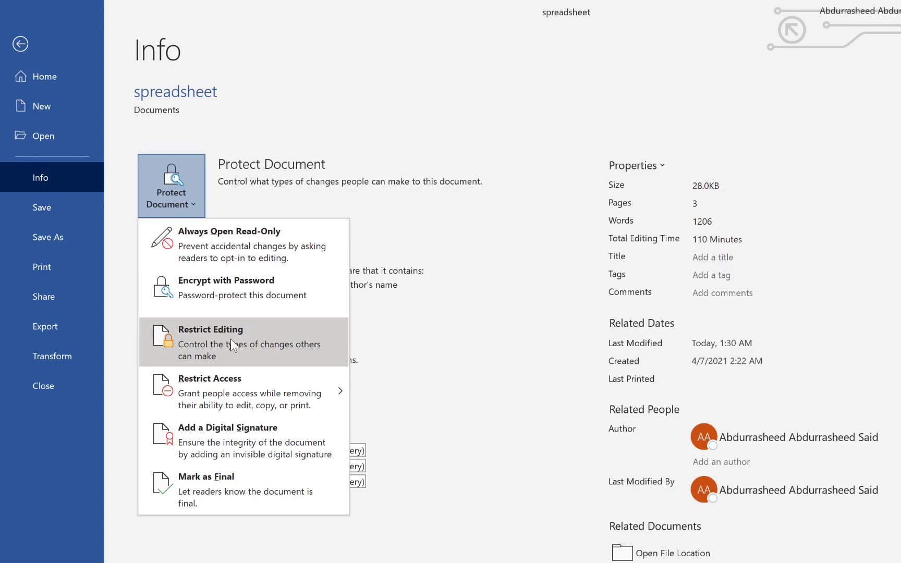
click(229, 339)
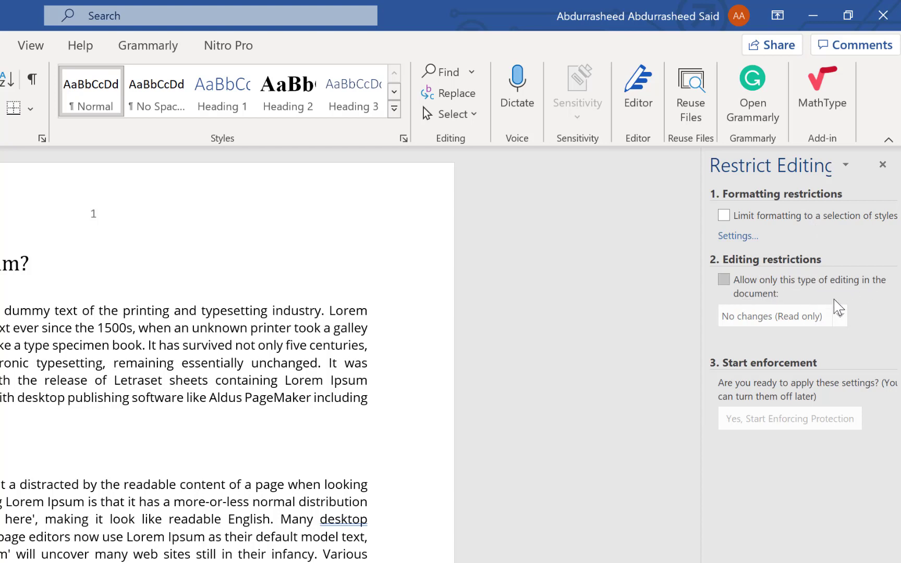
click(724, 280)
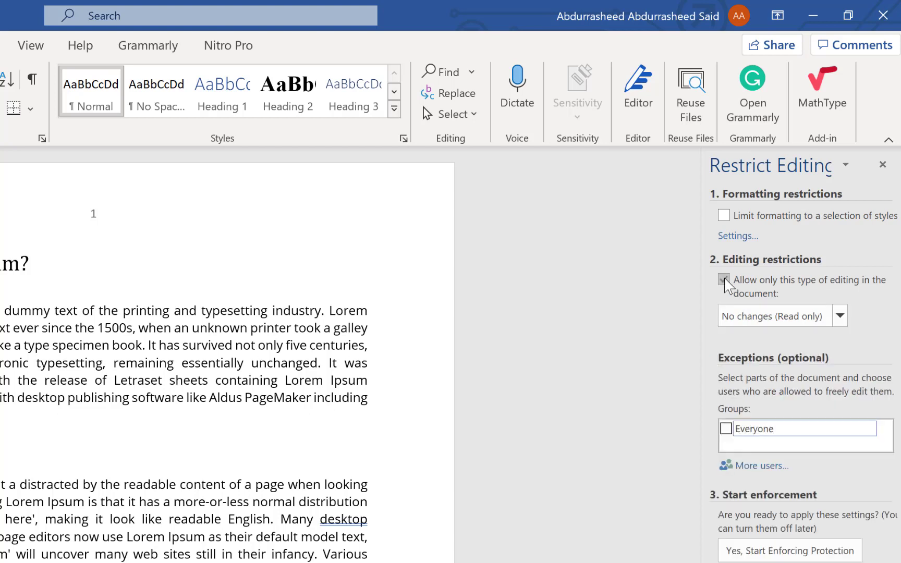
click(840, 317)
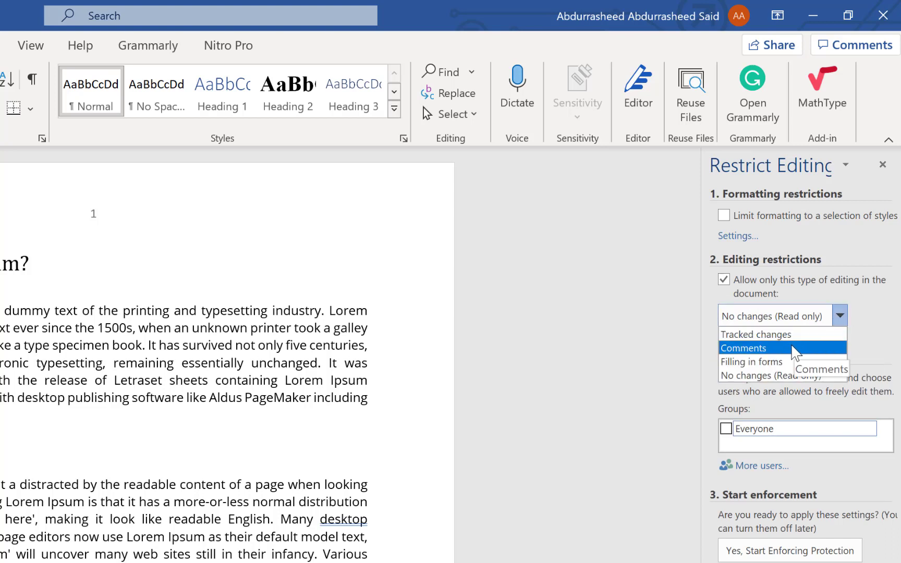
click(791, 348)
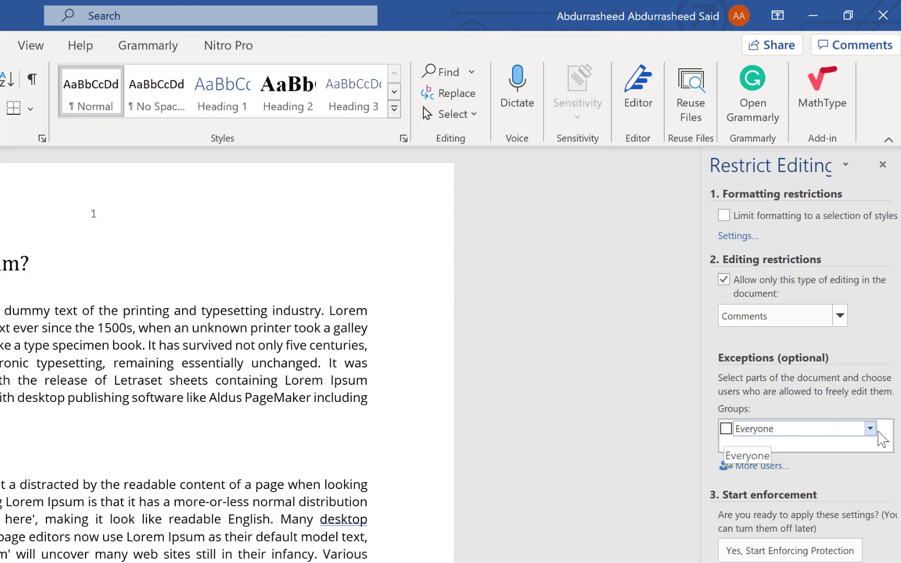
click(725, 429)
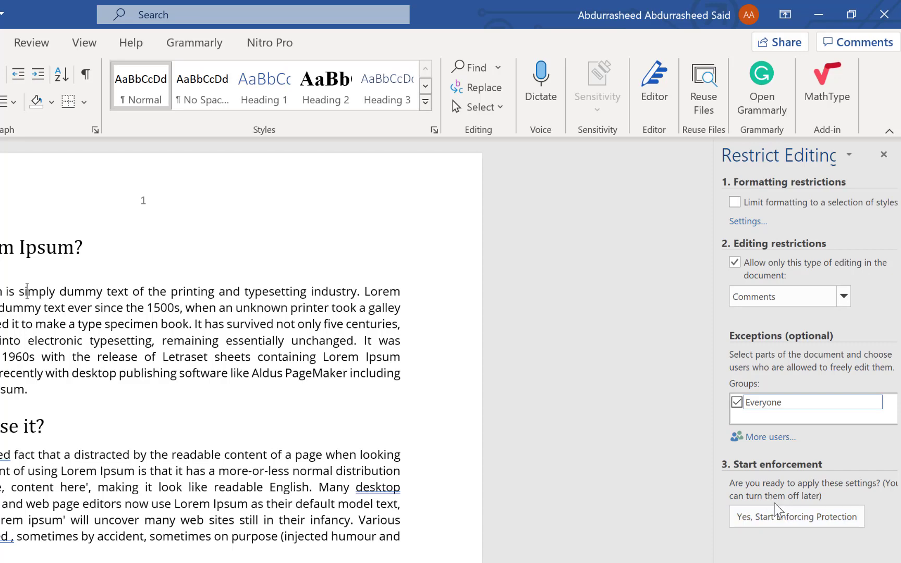
Step: Start enforcing the protection, entering and confirming a document password
click(784, 521)
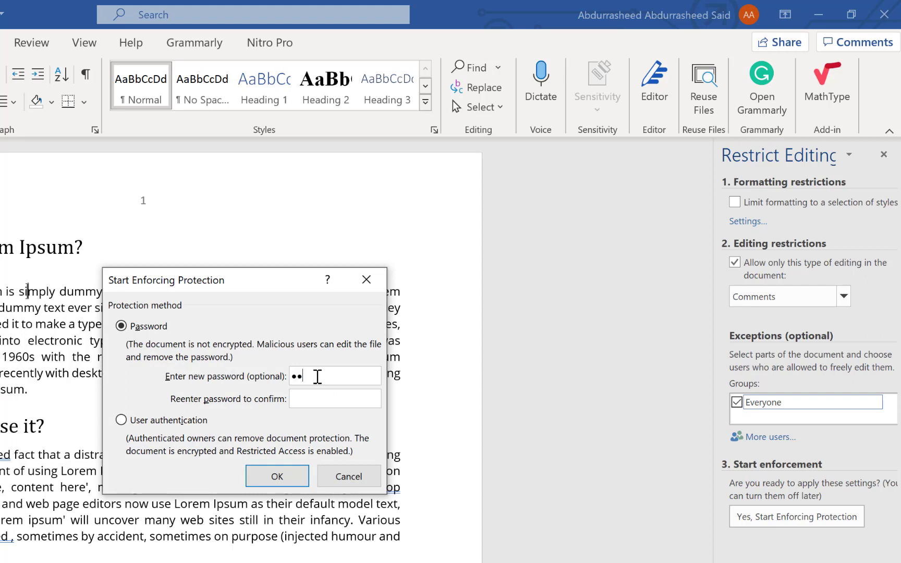
click(338, 394)
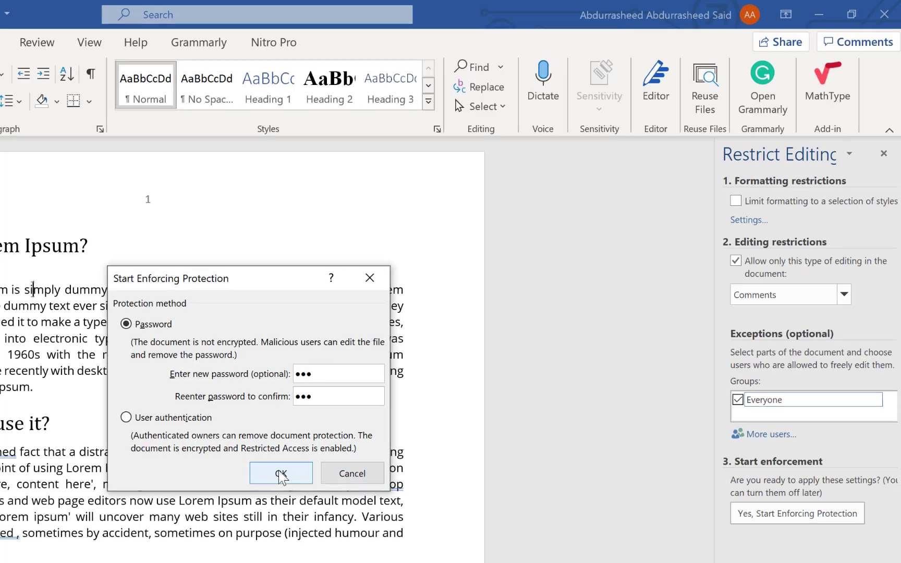
click(281, 473)
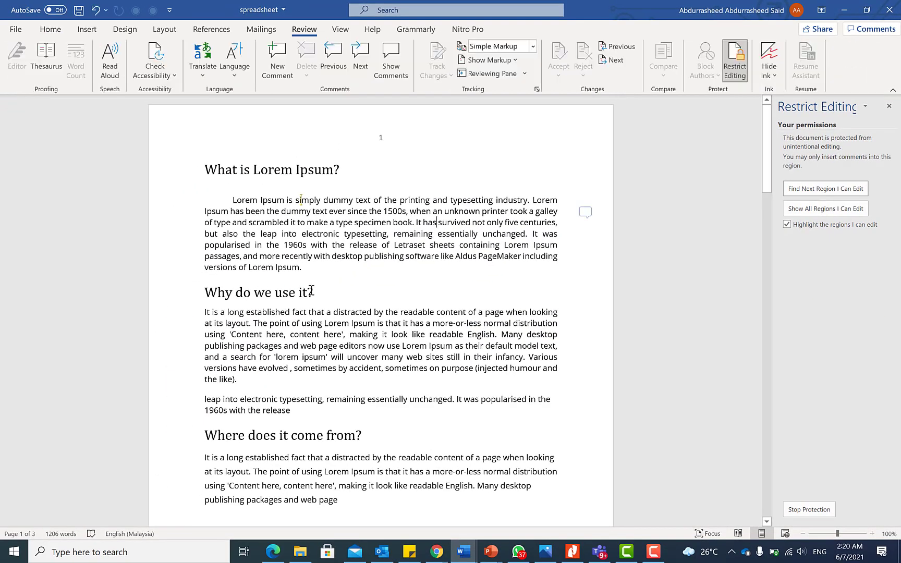
Step: Try to delete text in the protected document and look through its paragraphs
scroll(323, 288, down, 1)
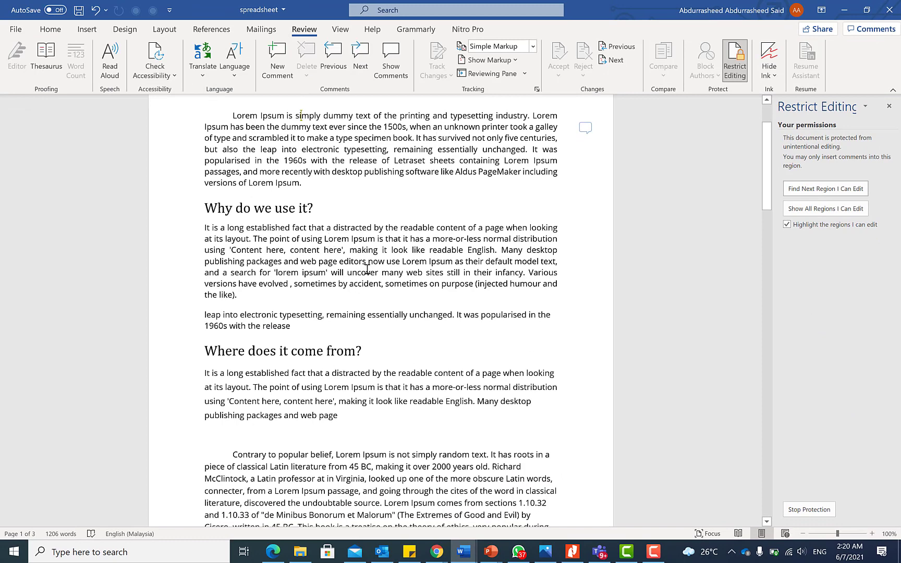
key(BackSpace)
scroll(378, 250, up, 3)
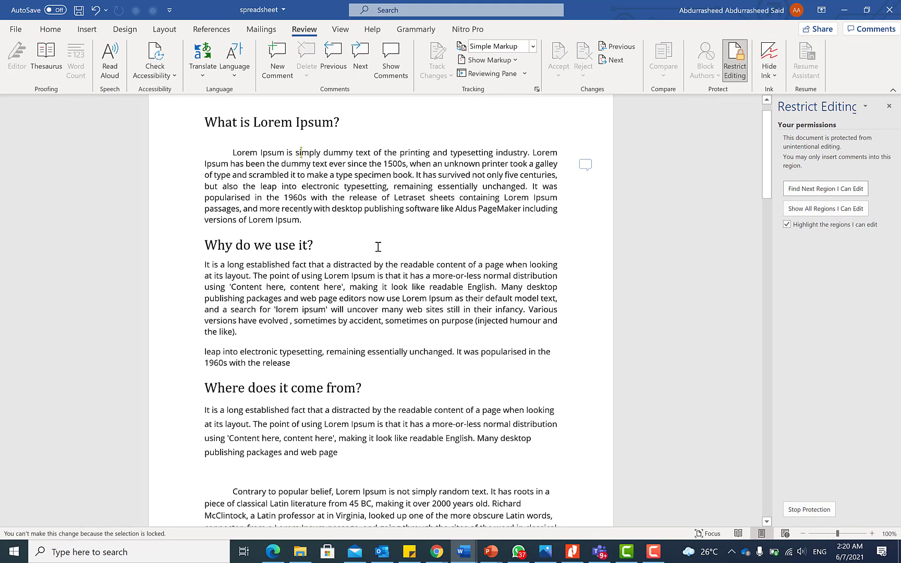
scroll(432, 318, down, 6)
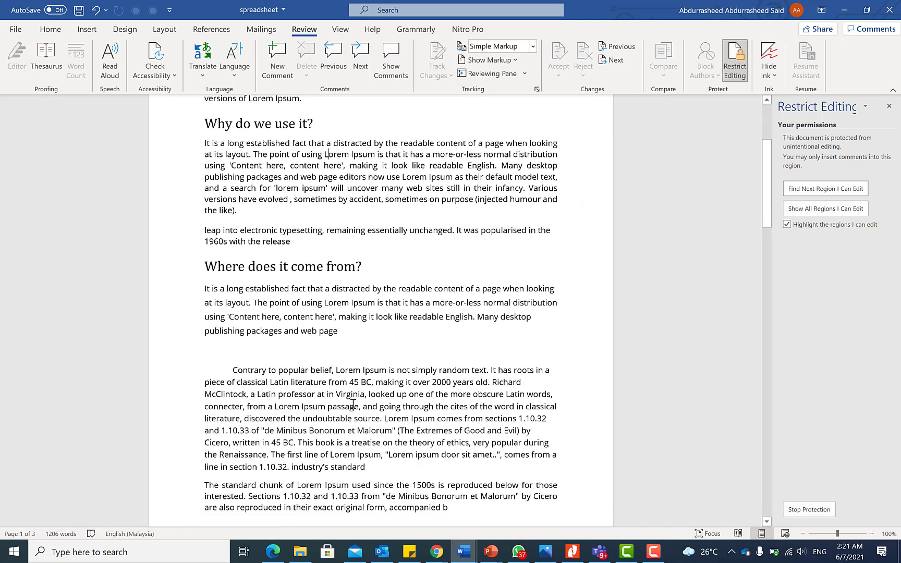
scroll(353, 404, down, 7)
scroll(367, 369, up, 5)
Step: Add the comment "vcvxcvxcvxc" at the end of the first paragraph under "Where does it come from?" and reopen it for viewing
click(334, 279)
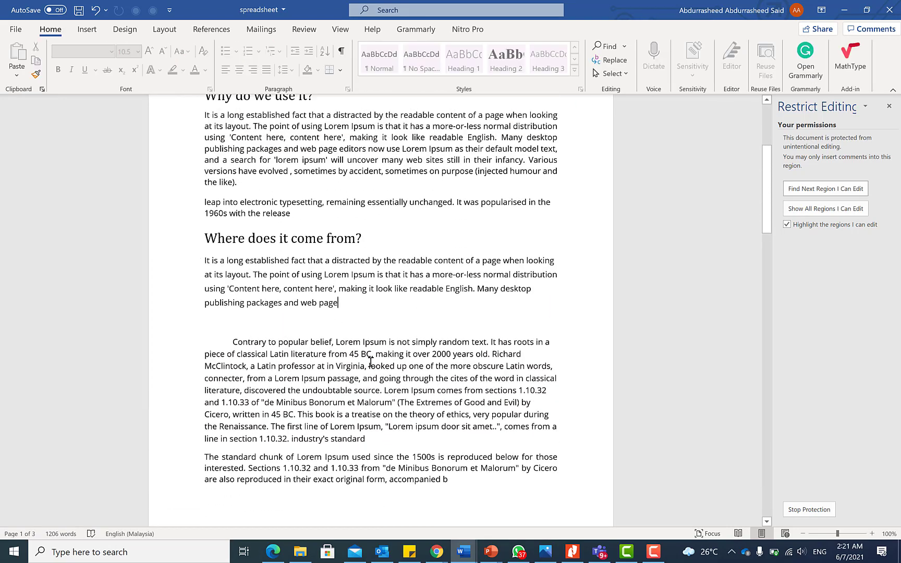
scroll(378, 347, down, 3)
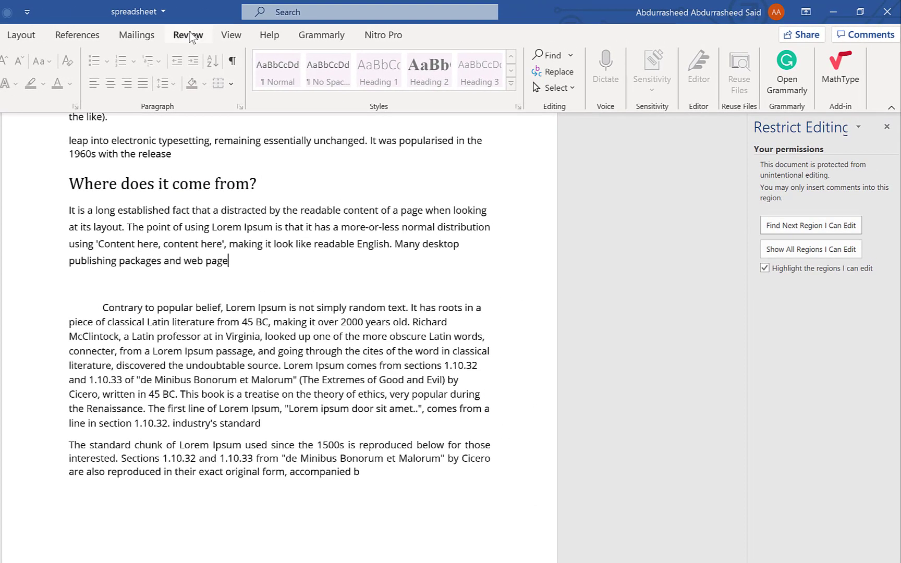
click(189, 35)
click(157, 76)
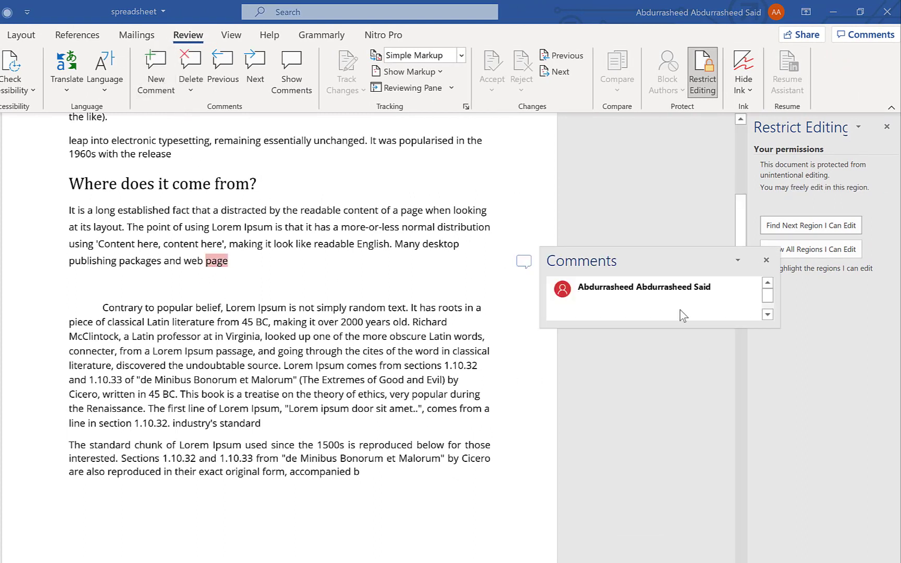
click(627, 298)
text(vcvxcvxcvxc)
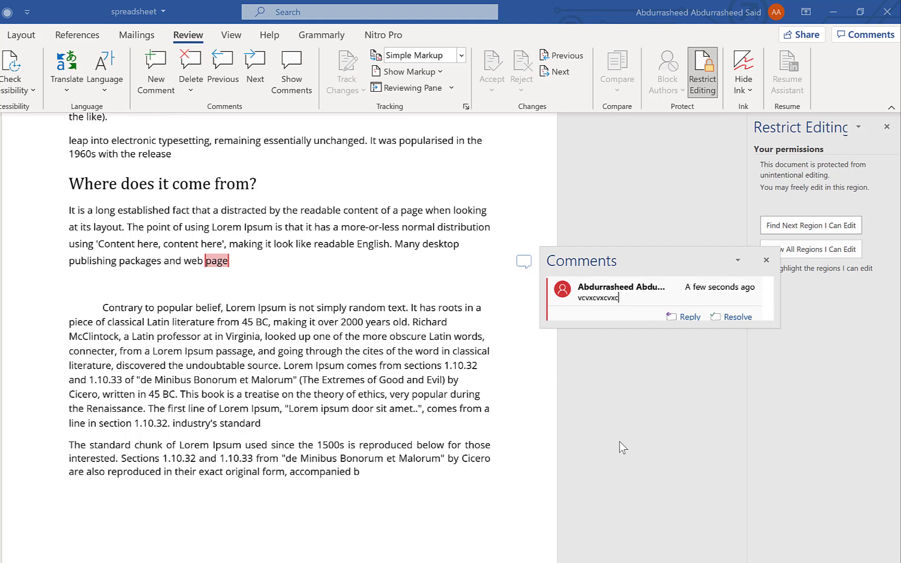
click(561, 400)
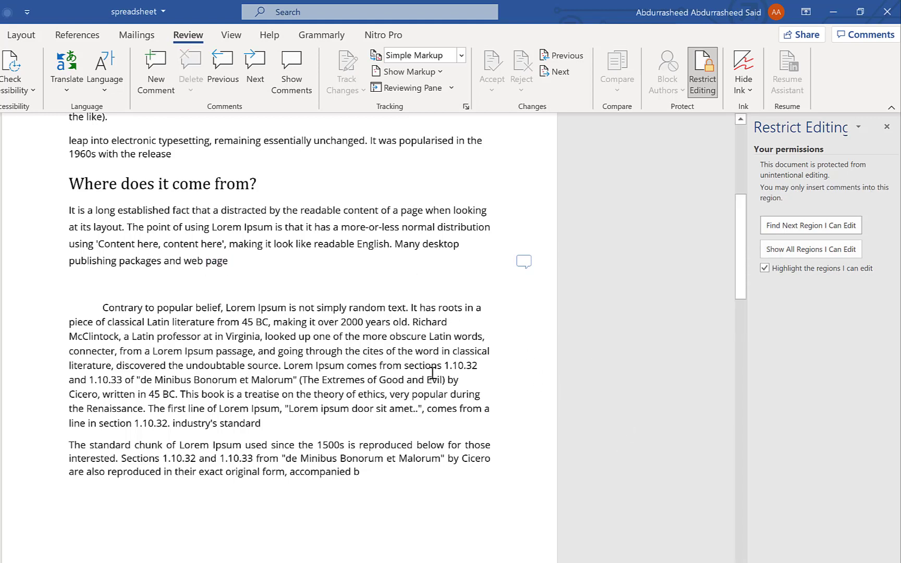
click(523, 262)
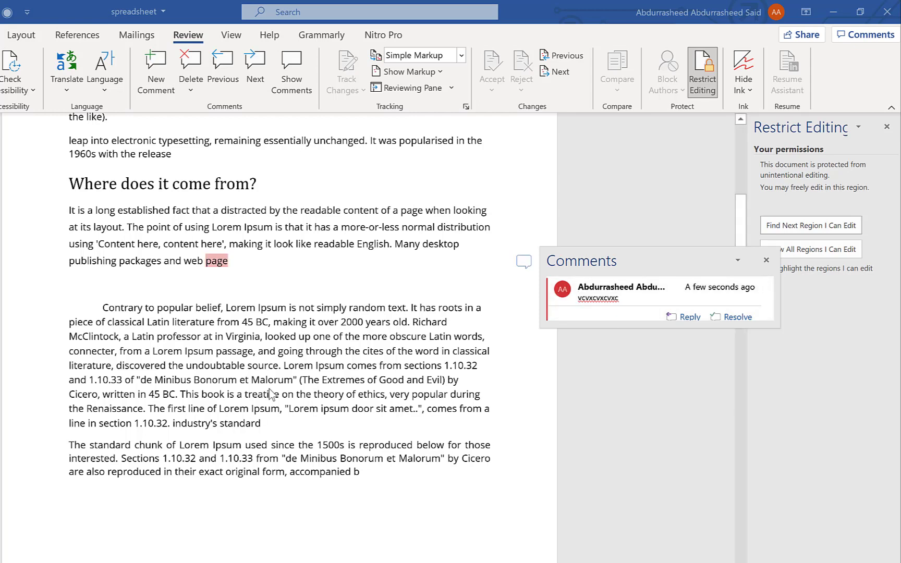
Step: Add the comment "fdsdfsdgdfsgdfg" to the page 2 passage running from "ea commodo consequat" to "Duis aute irure"
scroll(271, 395, down, 10)
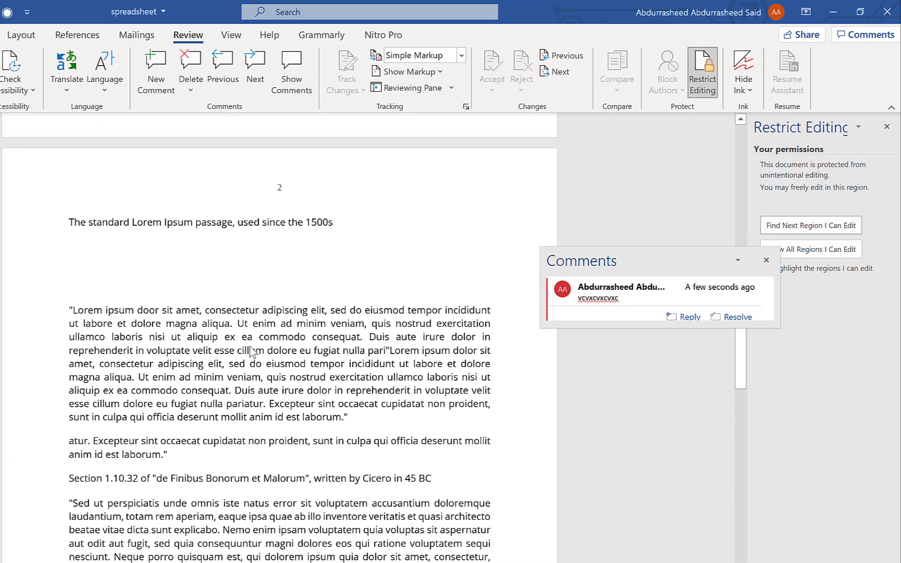
drag(250, 341, 305, 386)
click(153, 78)
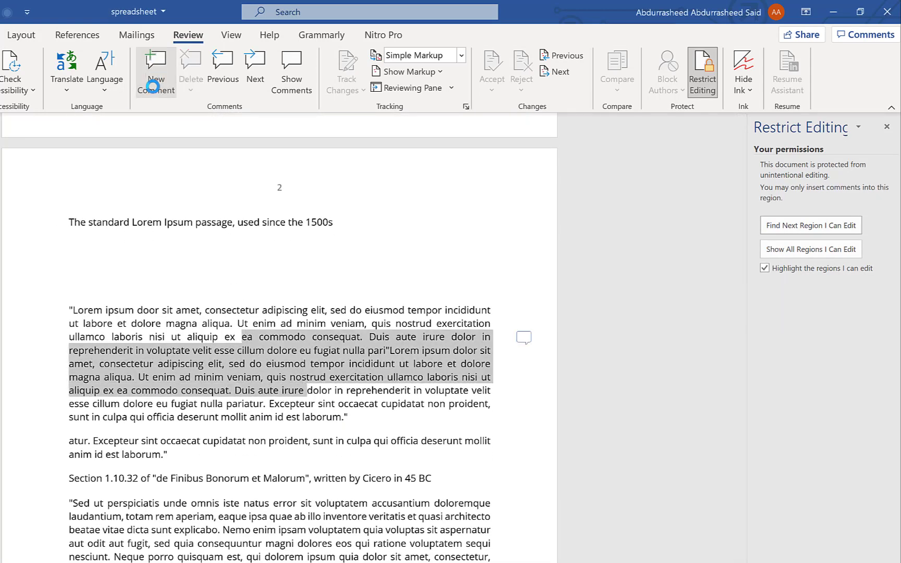
text(fdsdfsdgdfsgdfg)
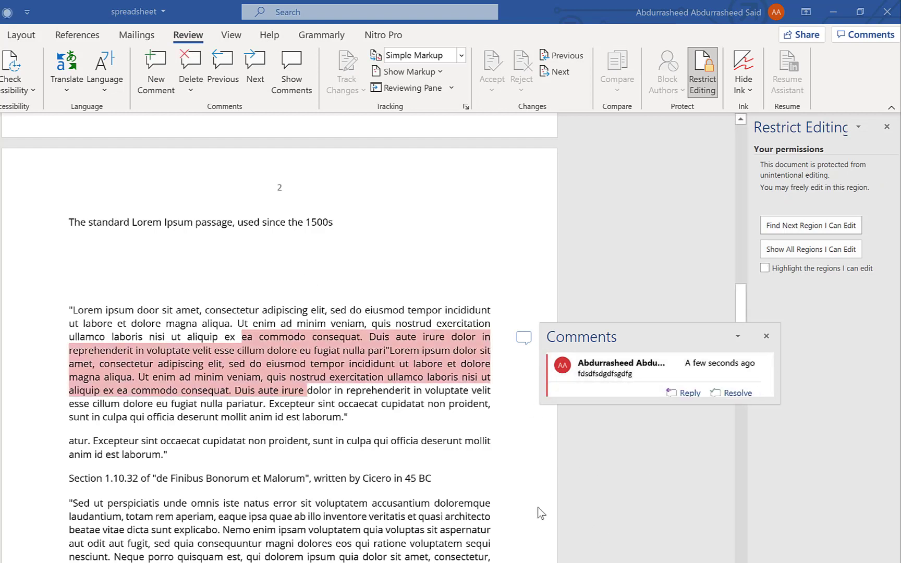
click(390, 425)
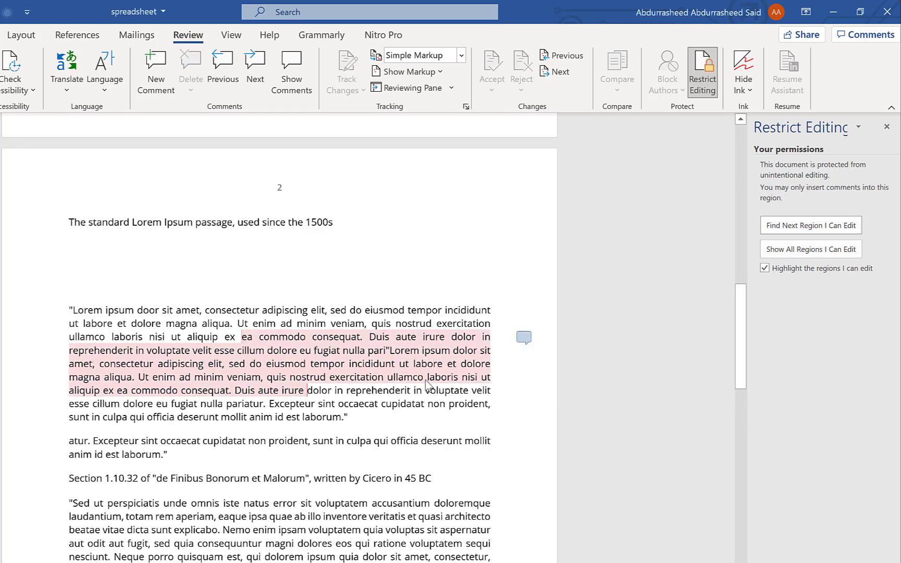
scroll(161, 379, down, 3)
drag(156, 381, 378, 450)
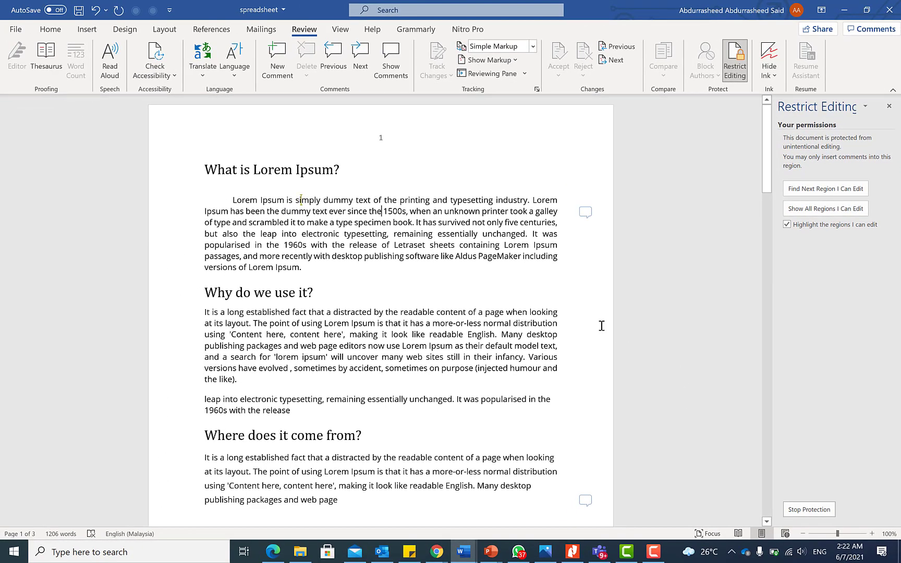
Step: Stop the document's editing protection by supplying the protection password
click(810, 509)
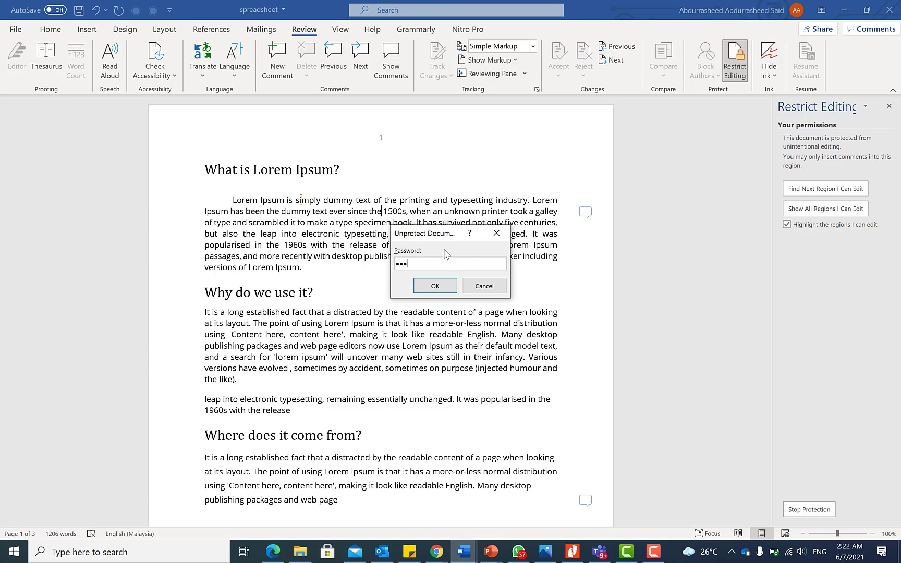
click(435, 286)
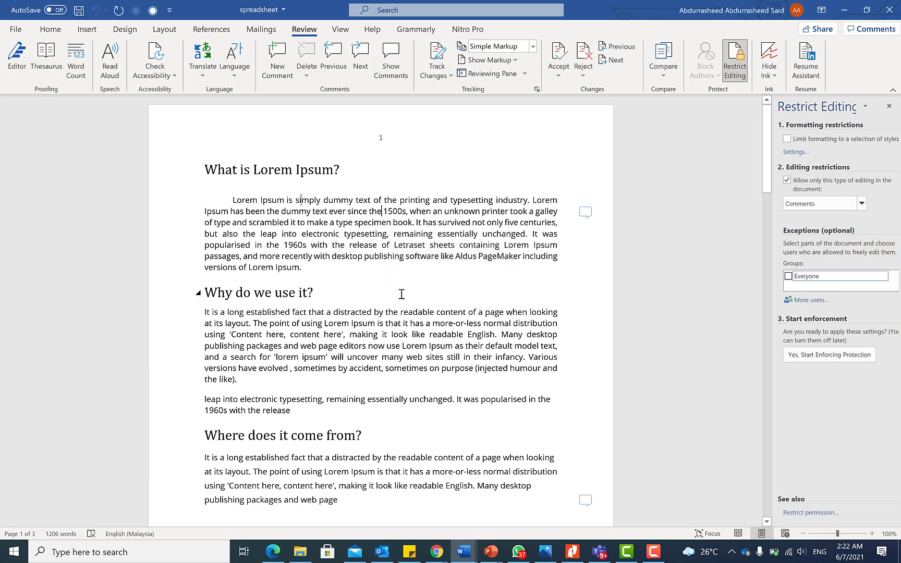
Step: Add "ghfghfgh" at the end of the paragraph under "What is Lorem Ipsum?", followed by a new line with "jhgjg"
click(395, 268)
text(ghfghfgh)
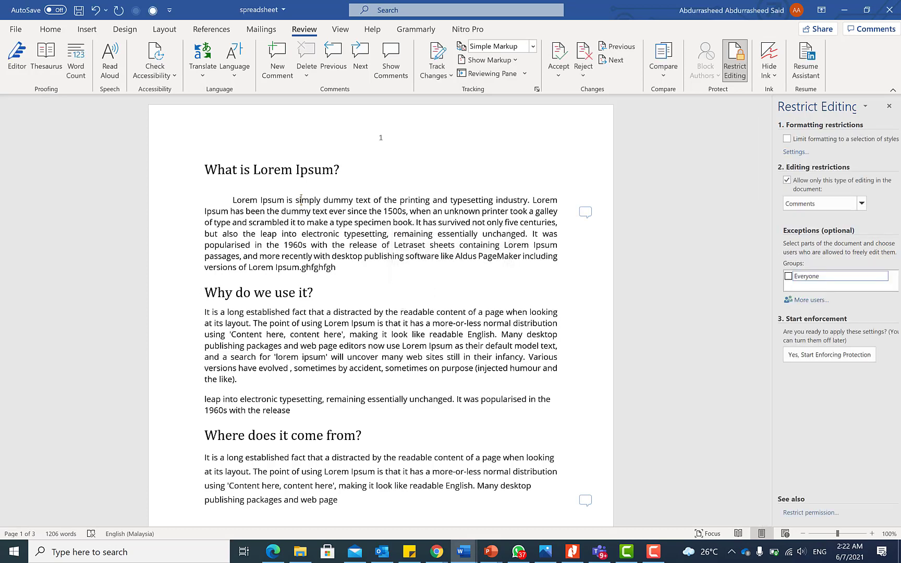
key(Return)
text(jhgjg)
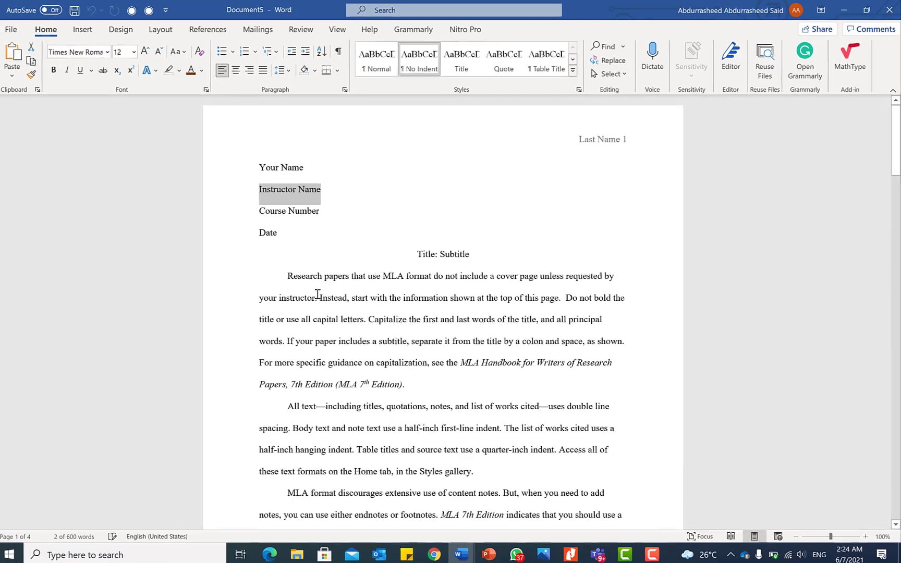
Step: Apply the CONFIDENTIAL 1 watermark to the MLA paper in Document5 and check it on the page
click(120, 29)
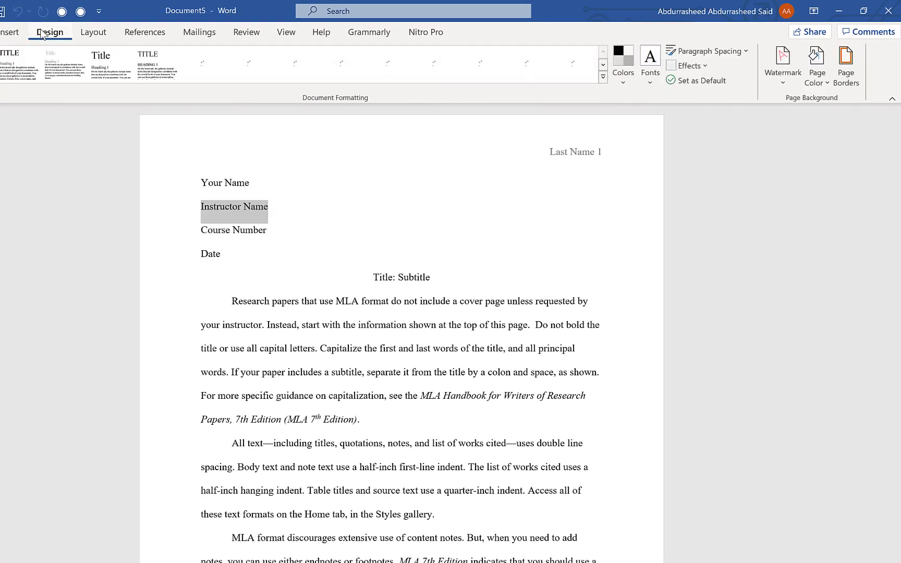
click(775, 86)
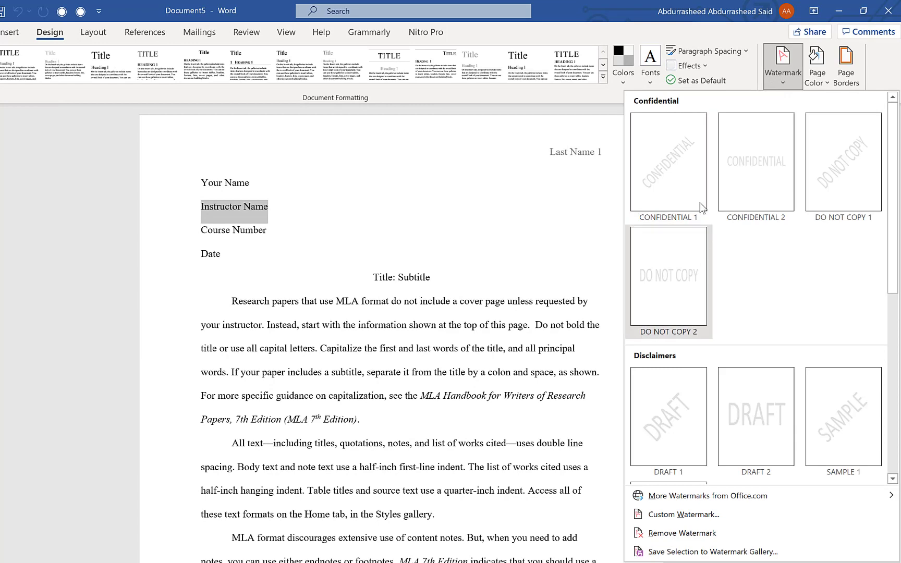
click(673, 171)
scroll(466, 286, down, 3)
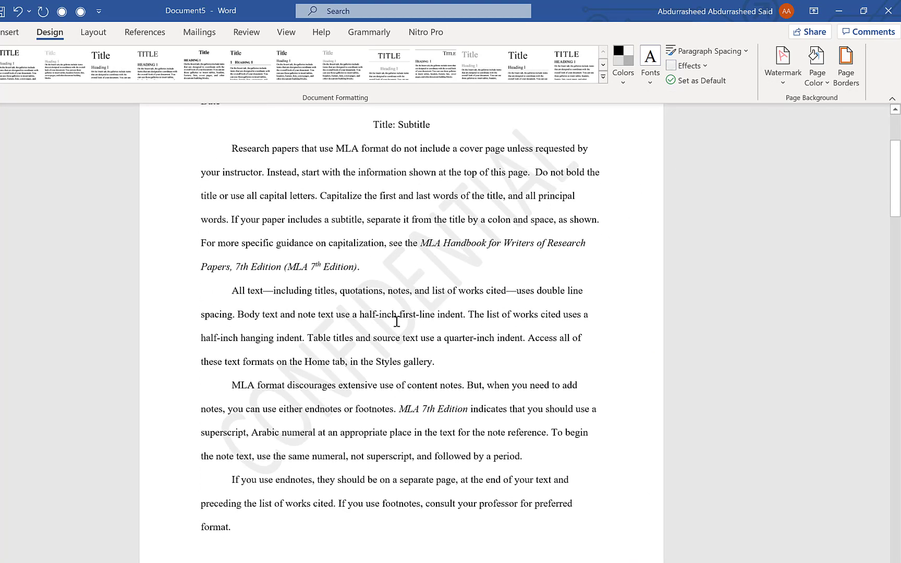
scroll(466, 282, down, 1)
scroll(467, 281, up, 4)
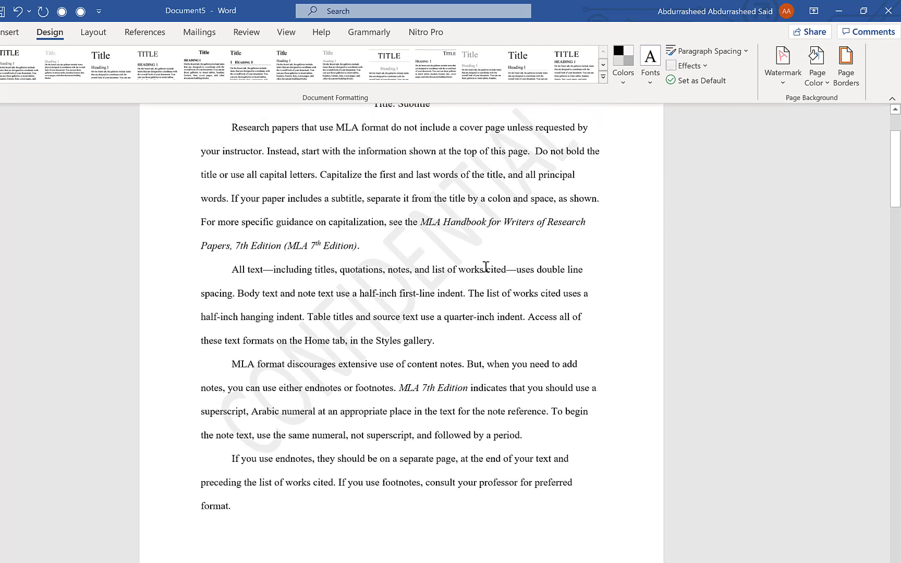
Step: Apply the DO NOT COPY 1 watermark to the MLA paper and check it on the page
click(780, 82)
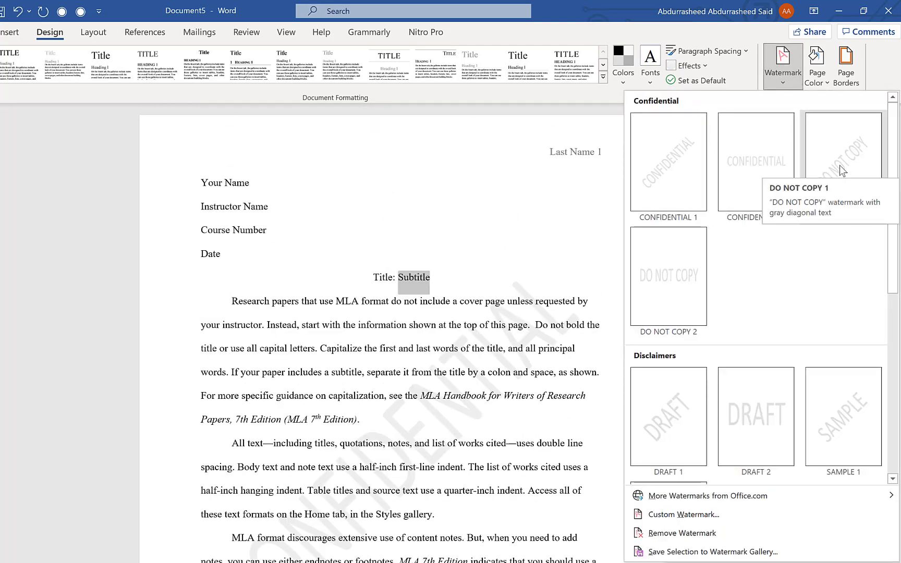
click(839, 170)
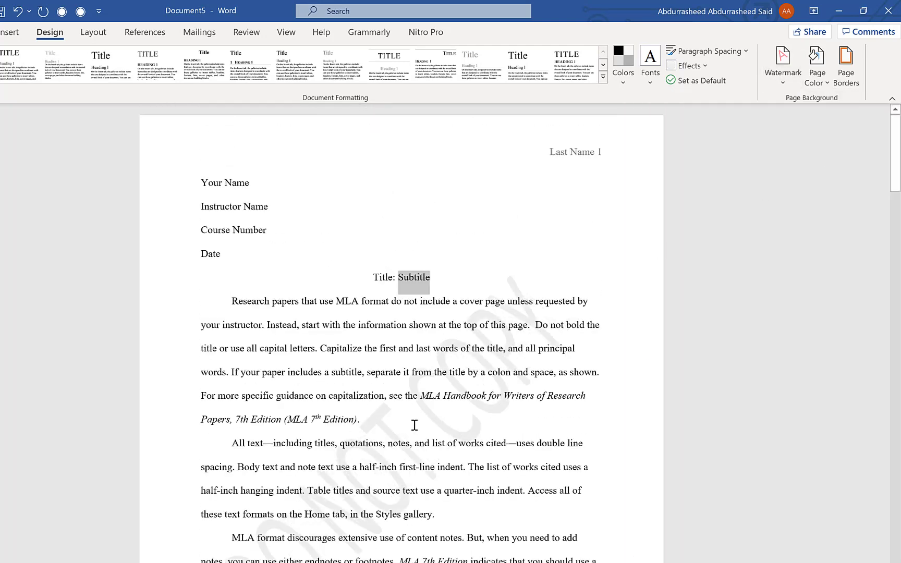
scroll(417, 420, down, 3)
scroll(429, 408, down, 2)
scroll(549, 336, up, 5)
Step: Apply a custom text watermark reading "Highly Confidential" in yellow, keeping the dialog open
click(782, 83)
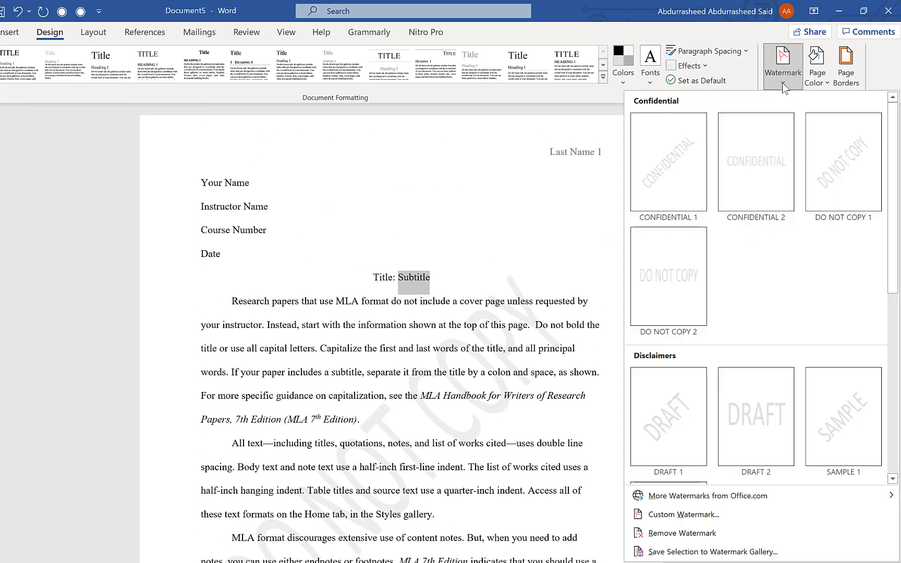
click(720, 519)
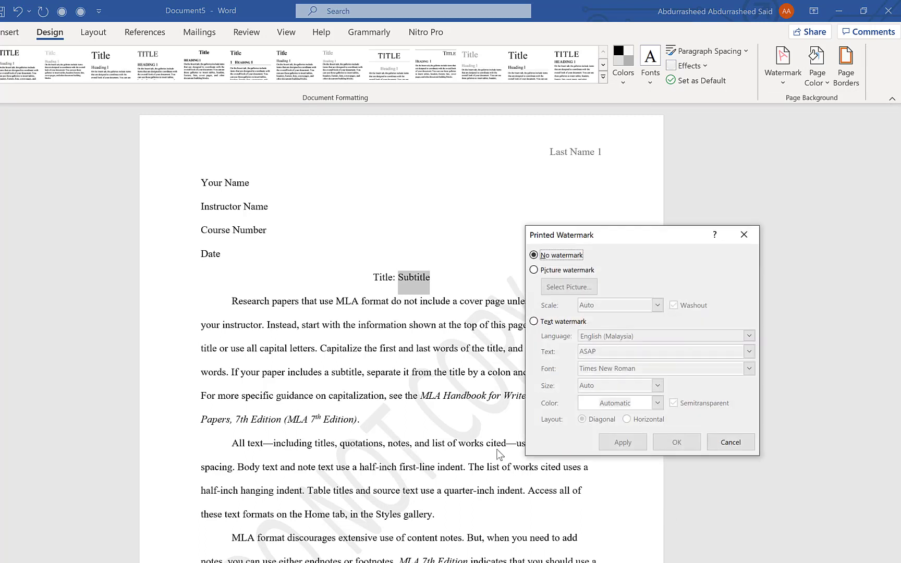
drag(613, 236, 606, 160)
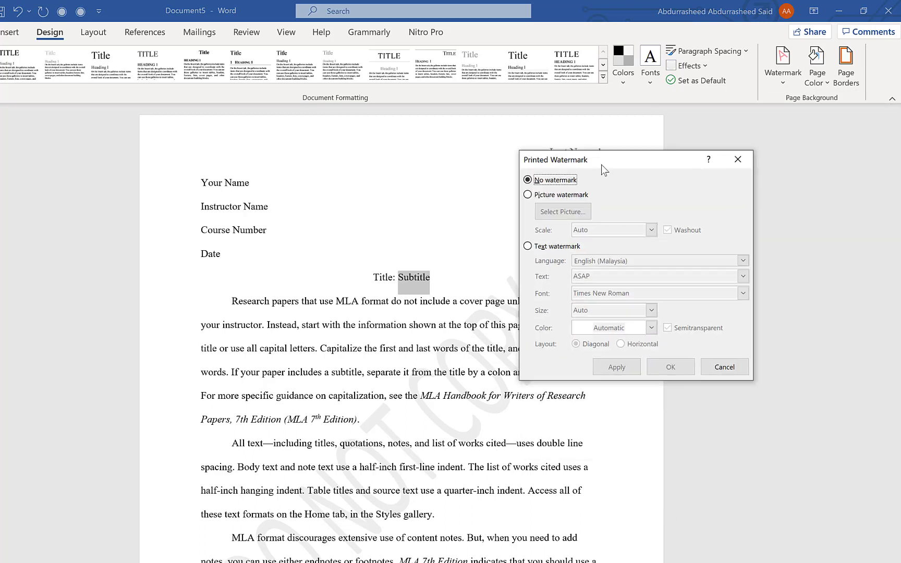
click(528, 246)
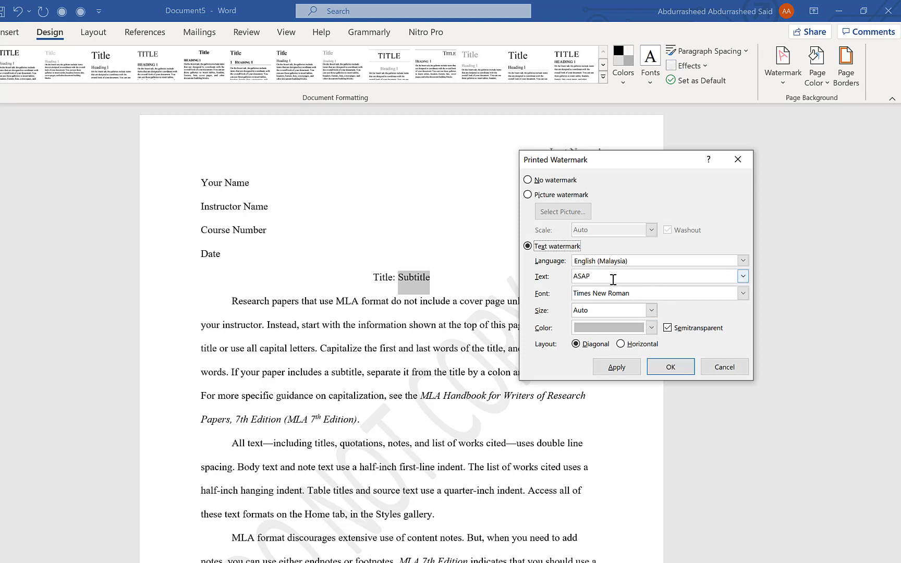
drag(596, 276, 525, 281)
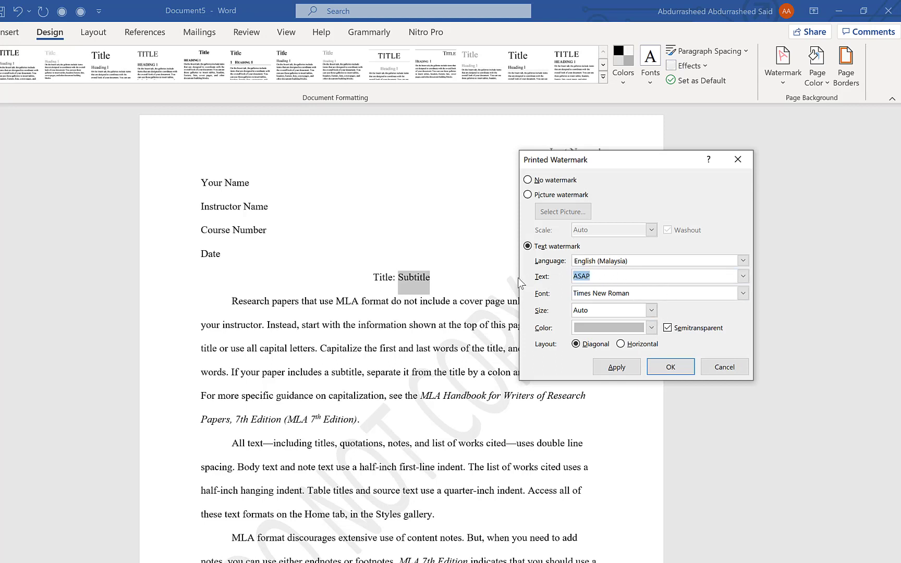
text(Highly Confidential)
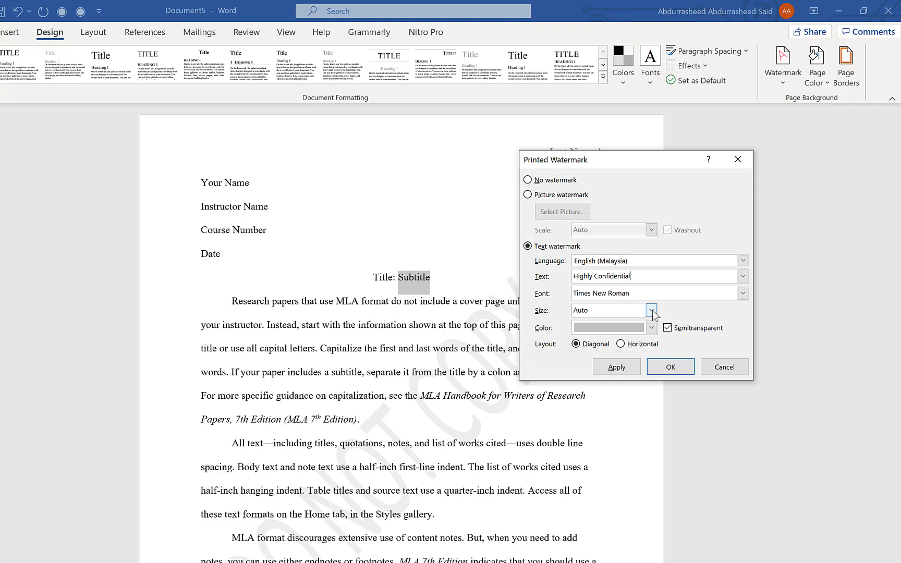
click(652, 328)
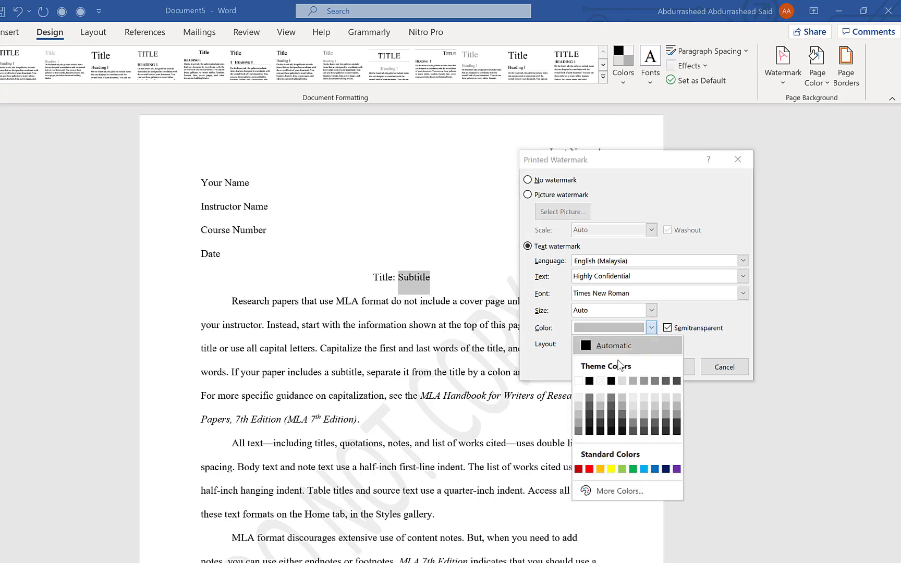
click(614, 464)
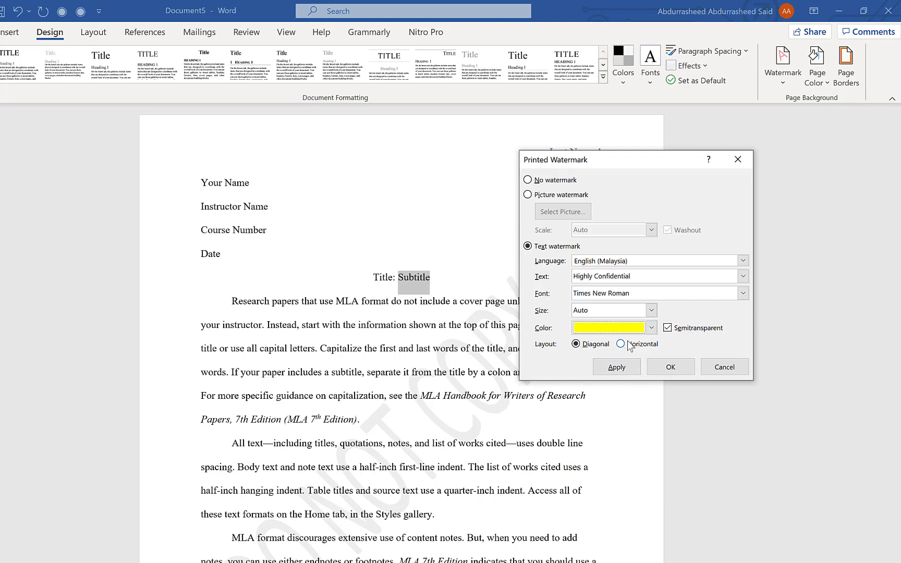
click(600, 369)
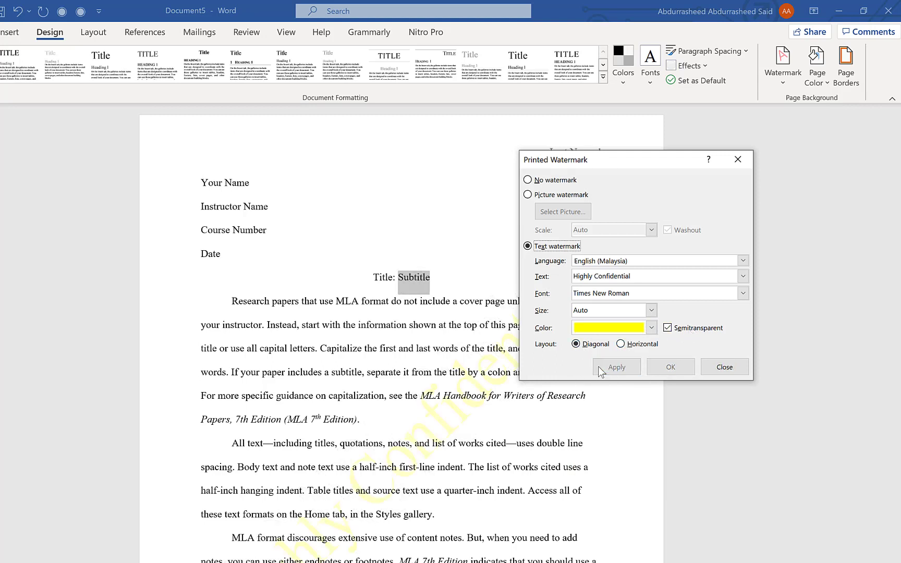
drag(631, 156, 417, 183)
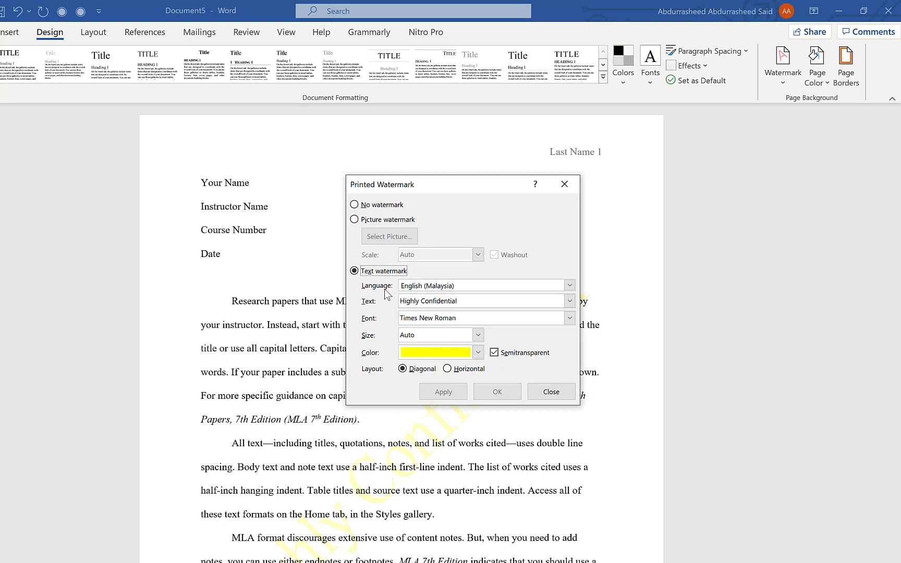
Step: Switch to a picture watermark and choose the "logo 2" image file from the Desktop
click(354, 220)
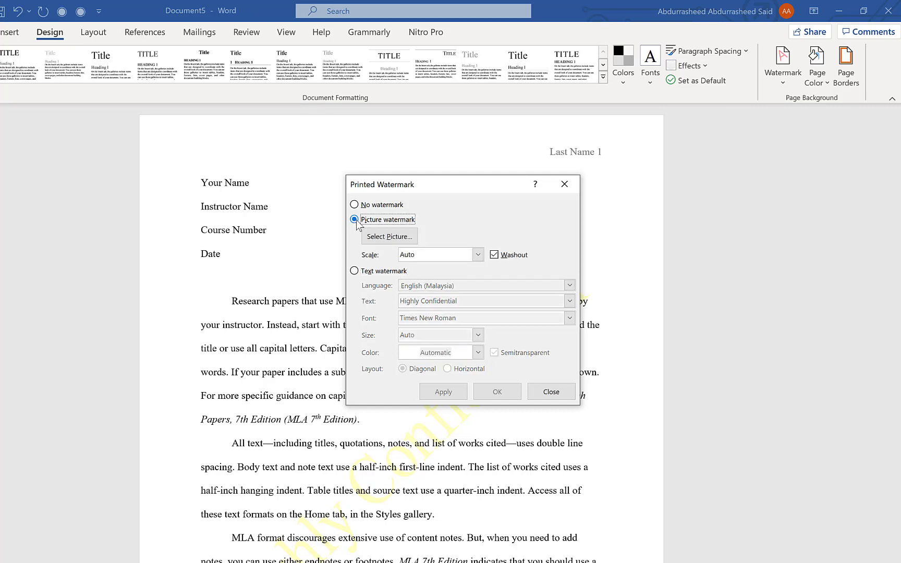
click(389, 237)
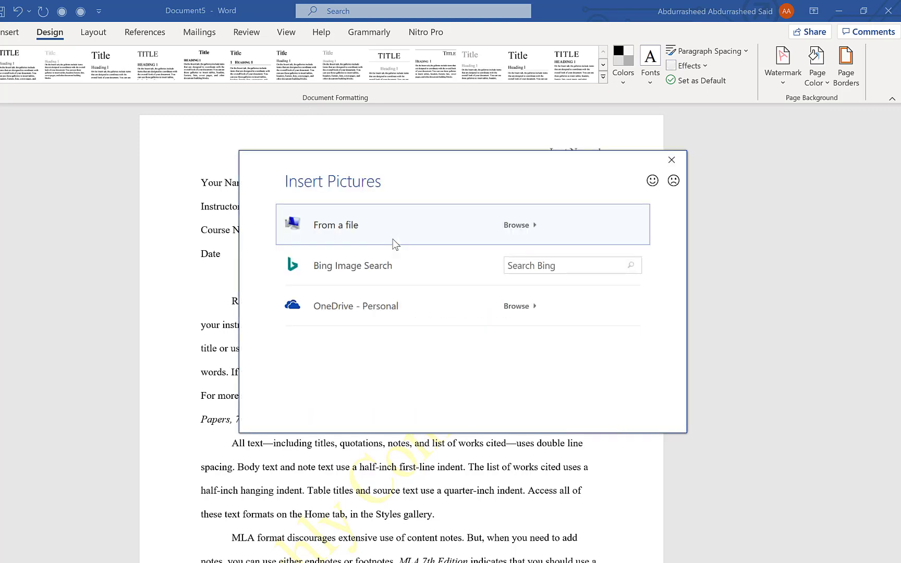
click(352, 227)
scroll(564, 313, down, 2)
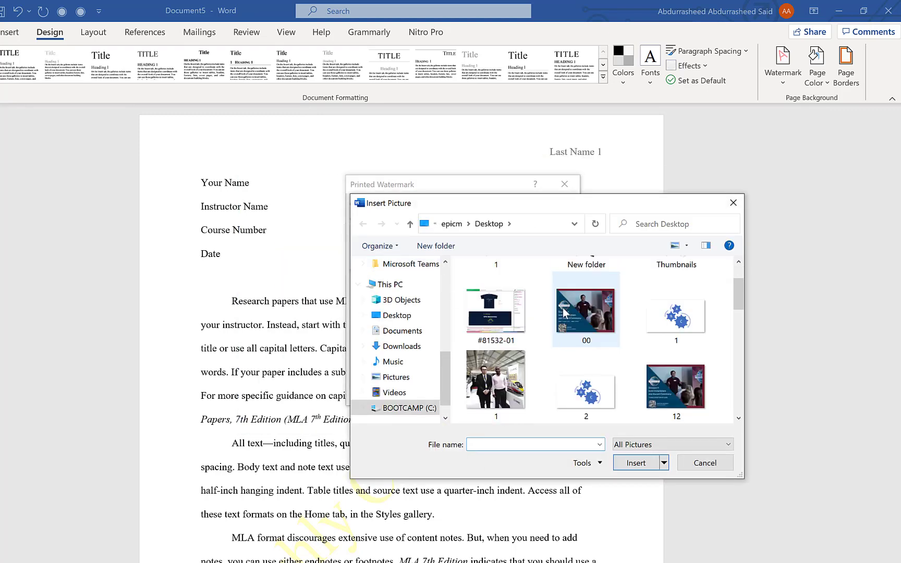
scroll(564, 313, down, 5)
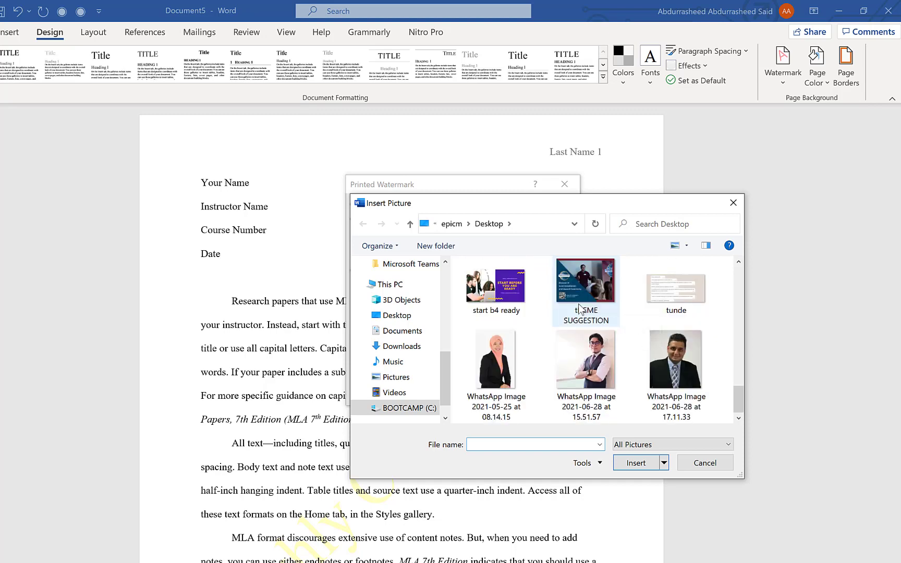
scroll(577, 302, up, 2)
click(577, 296)
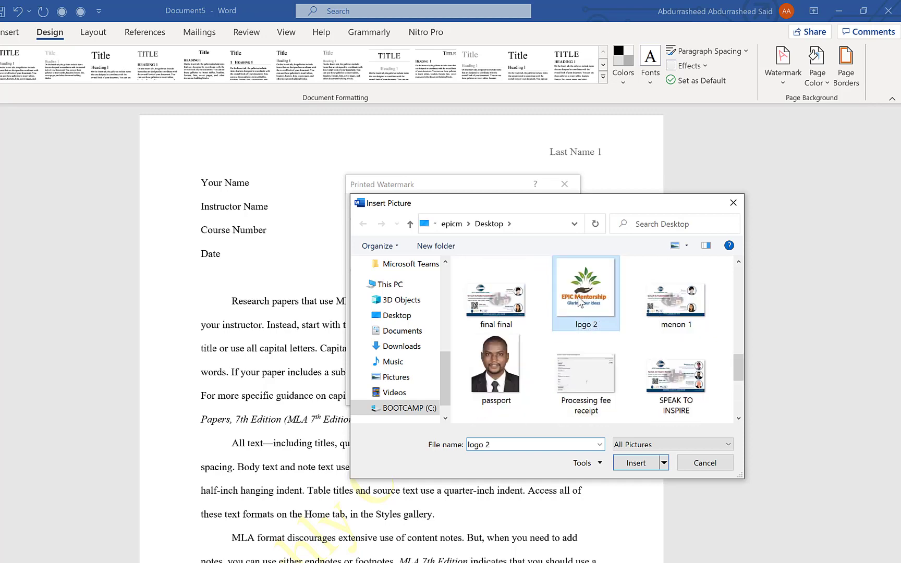
click(636, 464)
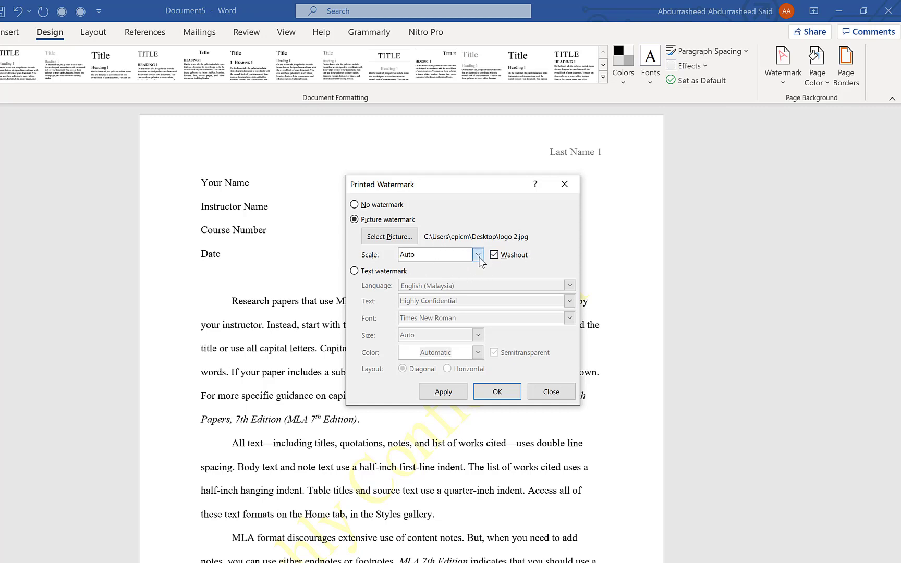
Step: Apply the logo picture watermark with Auto scale and Washout, and close the watermark settings
click(478, 255)
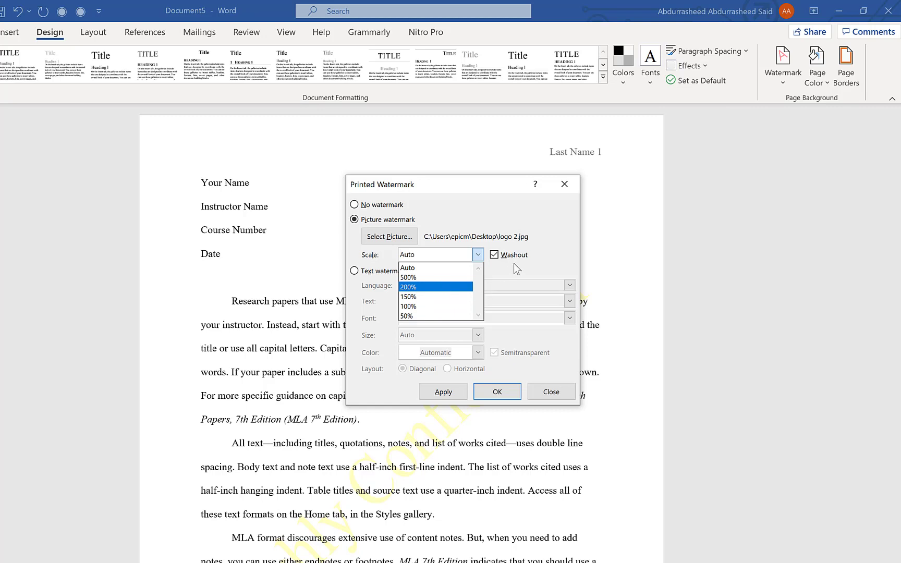
click(536, 269)
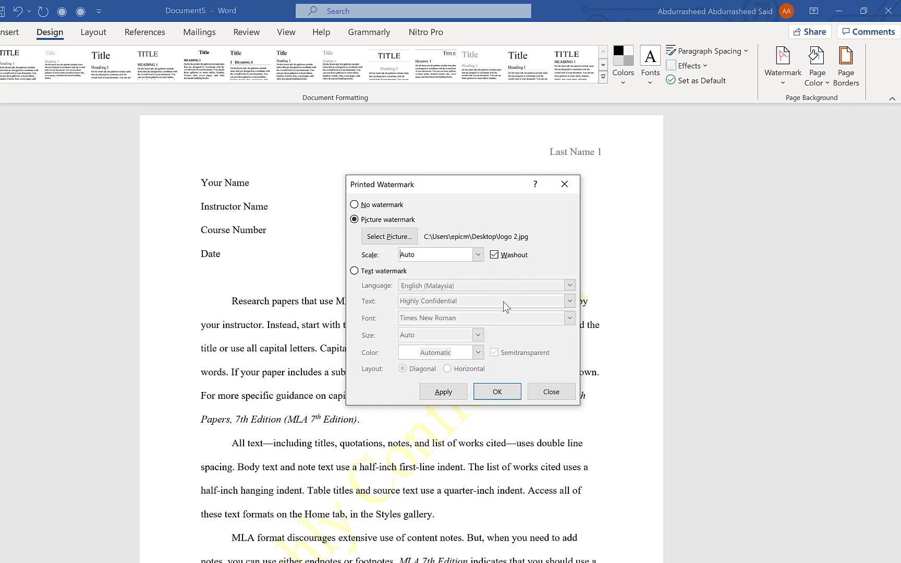
click(444, 394)
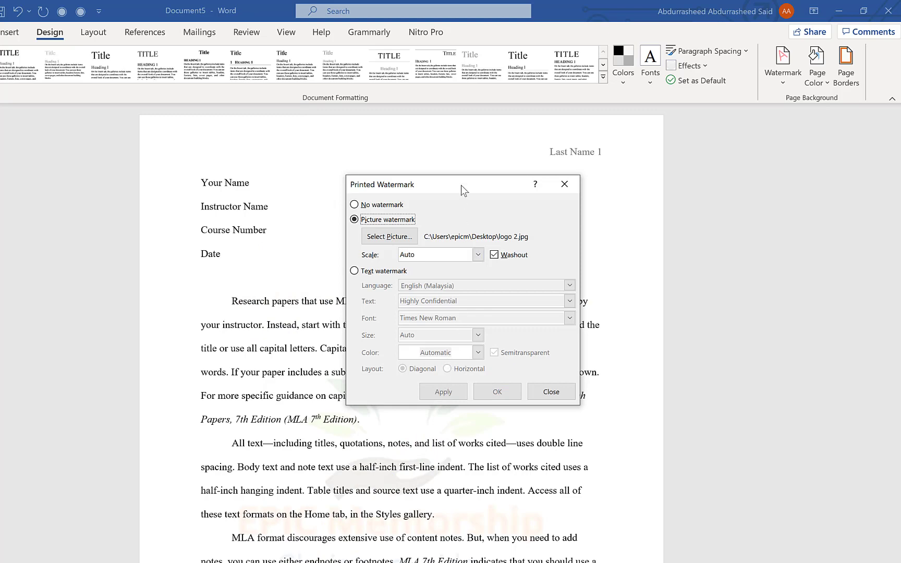
drag(461, 185, 769, 157)
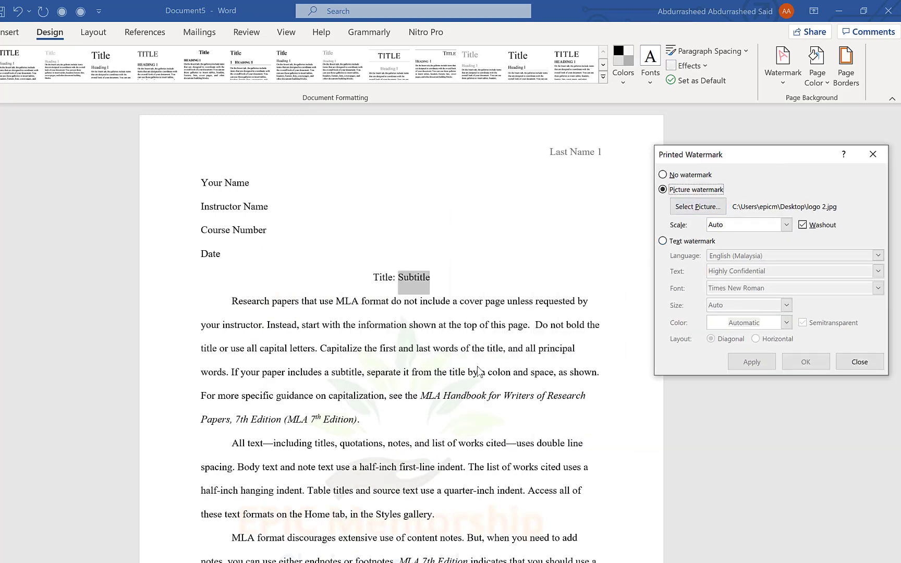
click(859, 361)
Step: Examine the logo watermark on the pages of the MLA paper through to the Works Cited page
scroll(438, 357, down, 3)
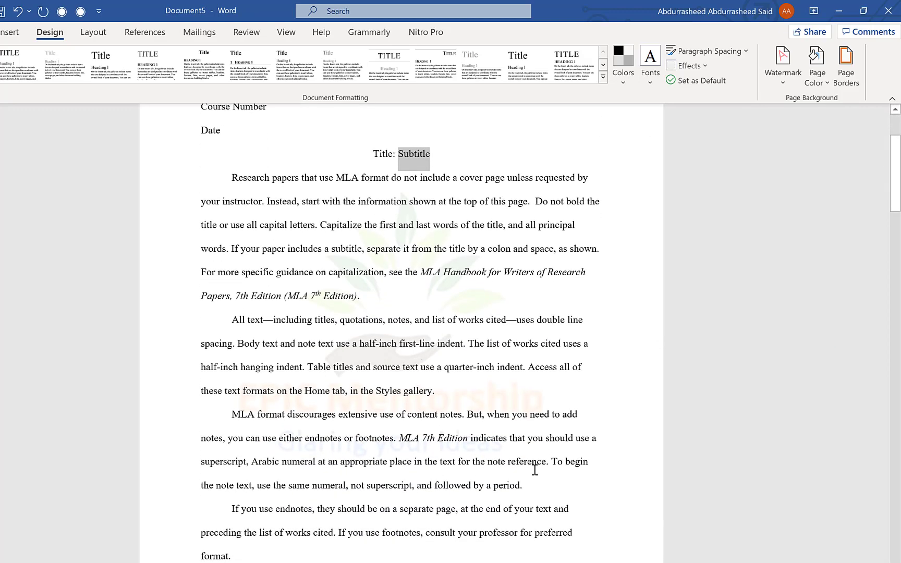
scroll(408, 368, down, 2)
scroll(409, 376, down, 9)
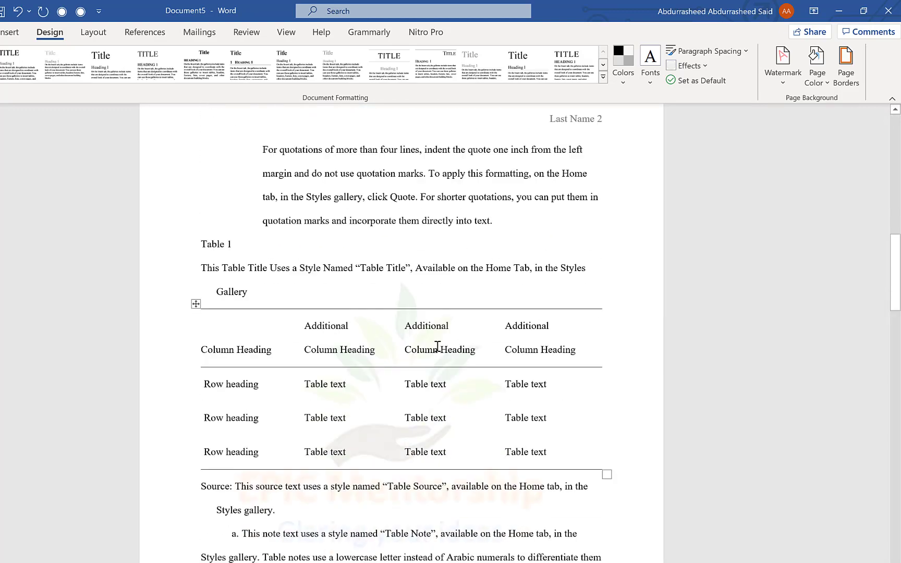
scroll(310, 404, down, 12)
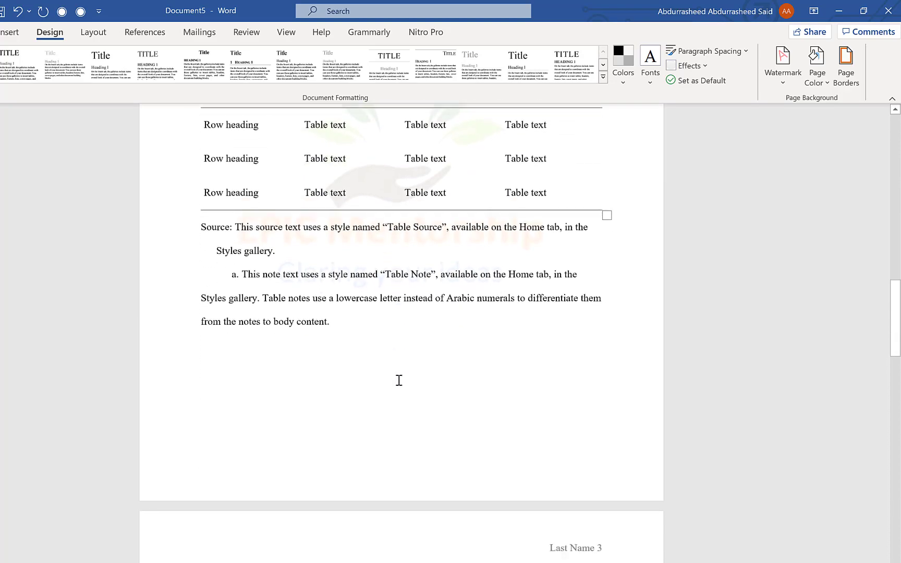
scroll(407, 375, down, 12)
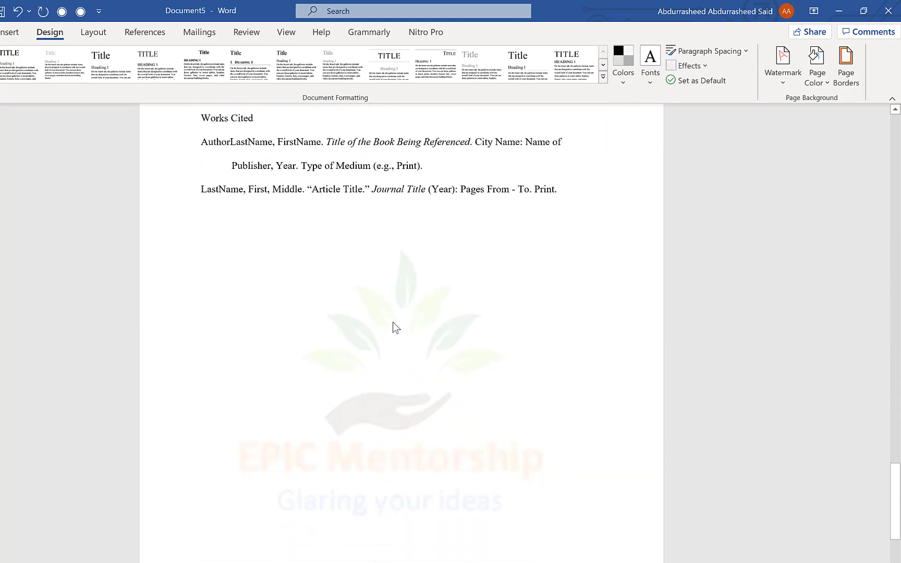
scroll(368, 489, up, 3)
scroll(427, 448, down, 2)
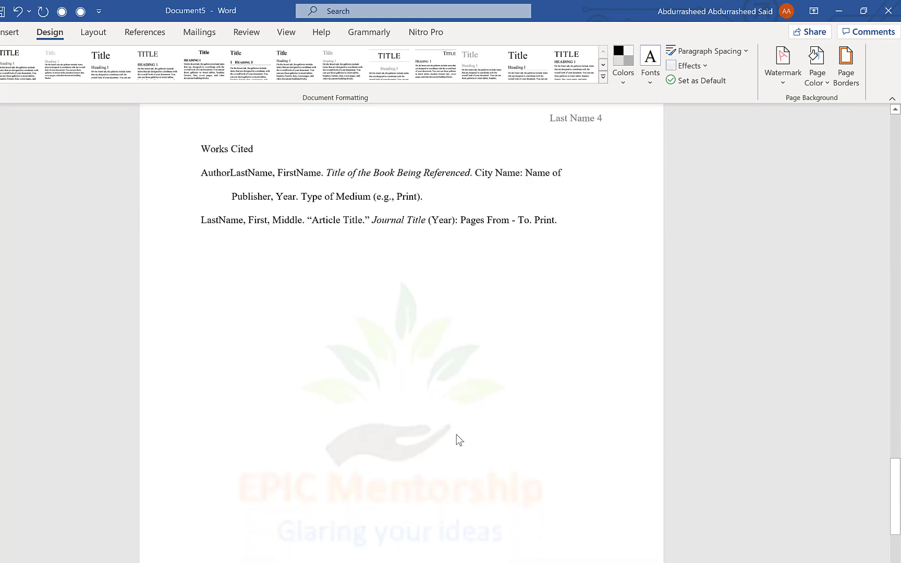
scroll(451, 435, up, 1)
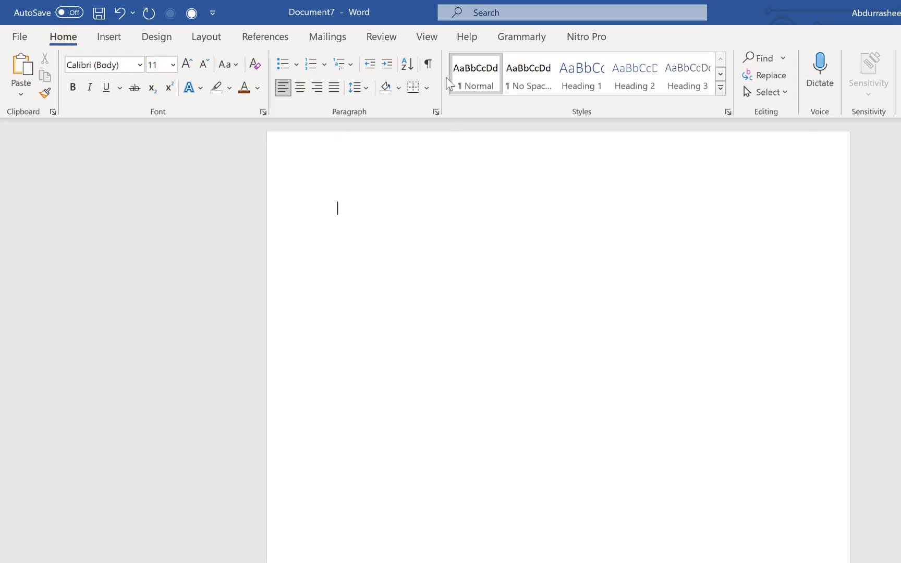
Step: Switch the blank Document7 to Outline view and enter the Level 1 heading "What is toastmasters"
click(420, 40)
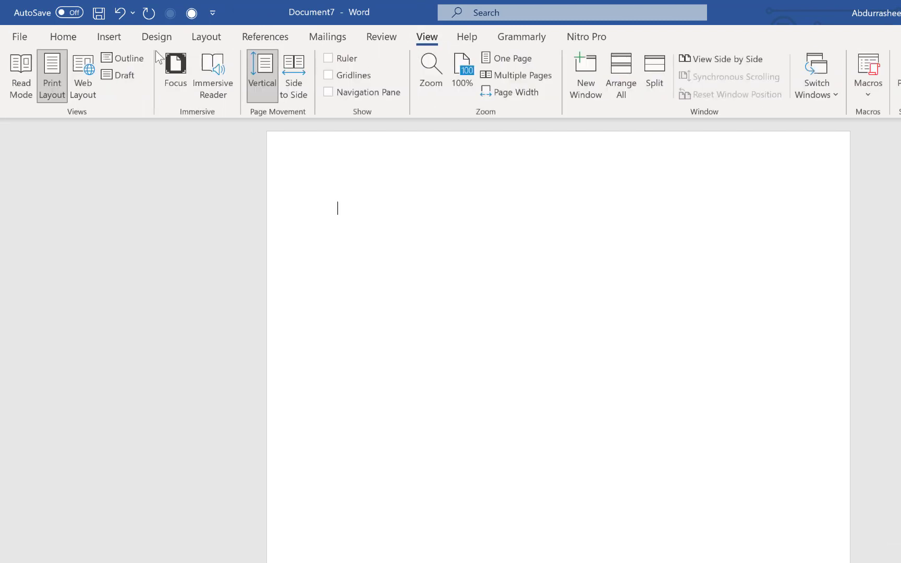
click(125, 56)
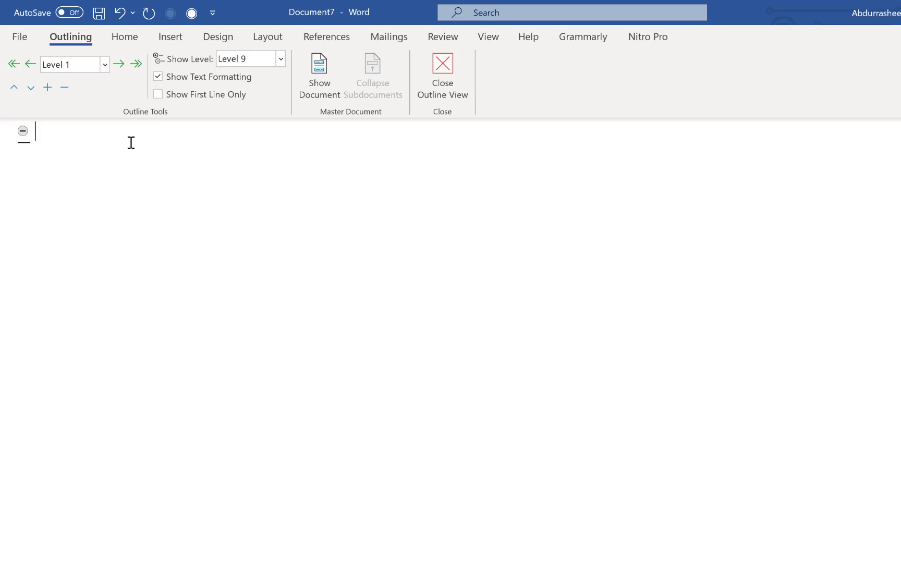
text(What is toastmasters)
key(Return)
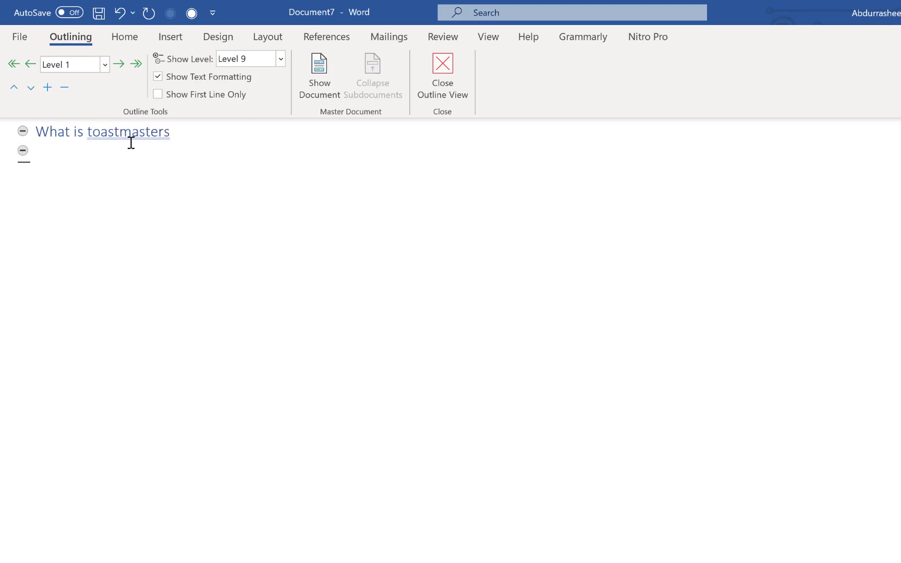
Step: Add a second Level 1 heading "What benefits do you stand to gain" and start a new line below it
text(What benefits )
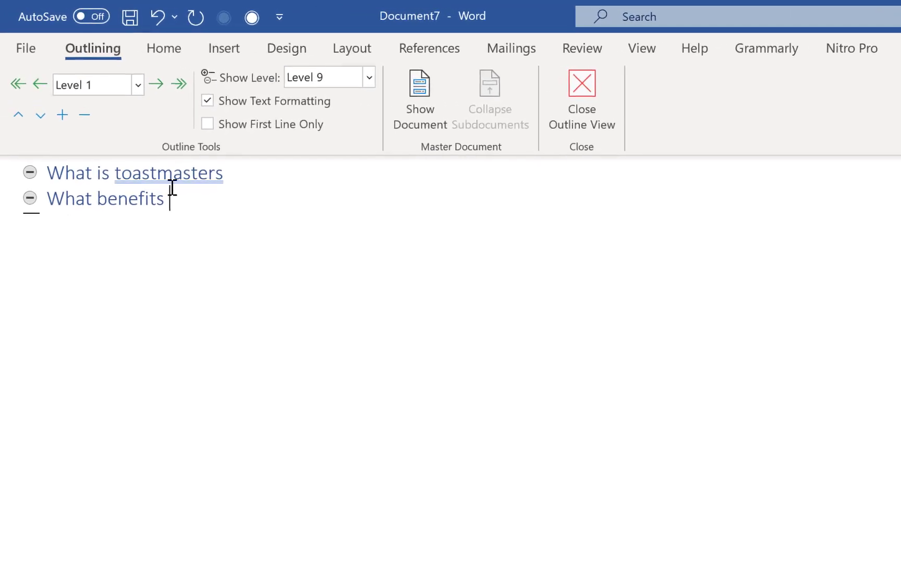
text(do you s)
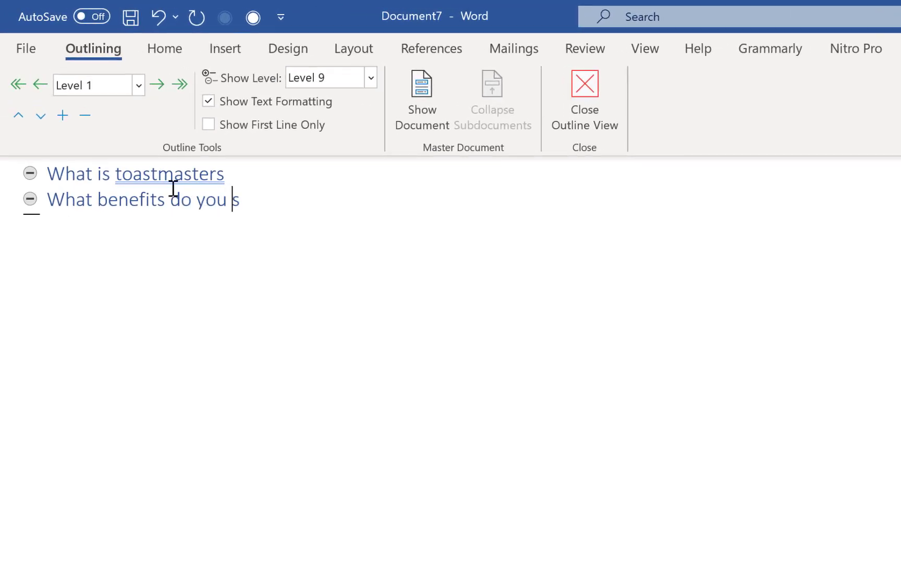
text(tand to gain)
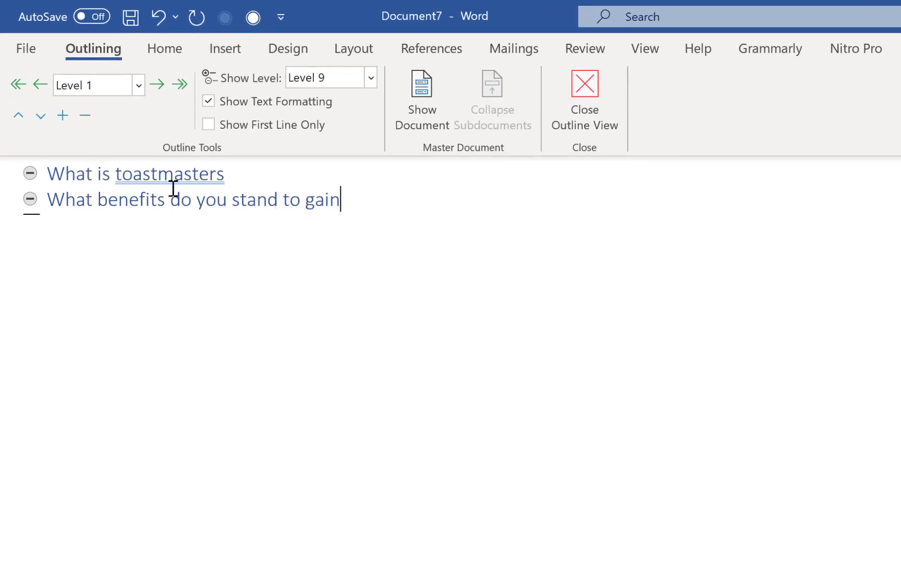
key(Return)
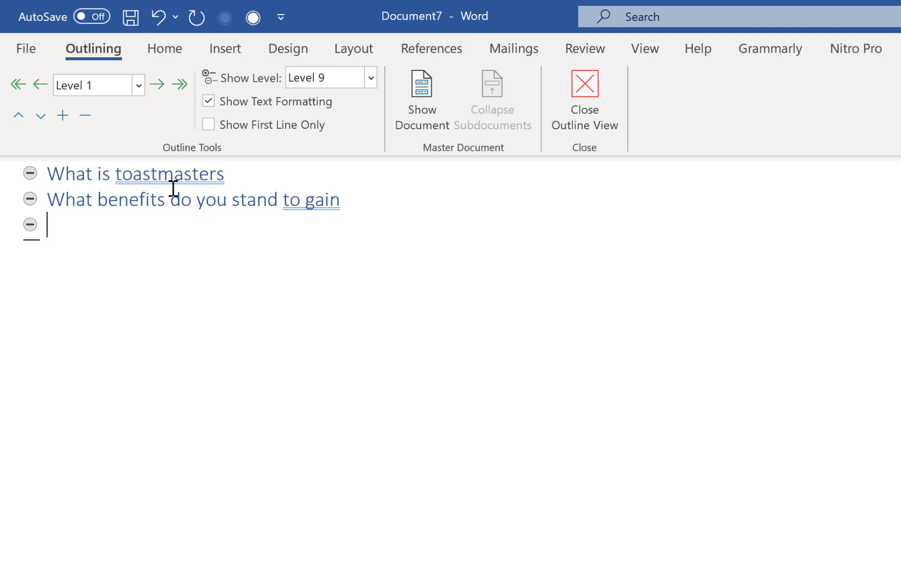
Step: Add the third Level 1 heading "How to register" to the outline
text(How to t)
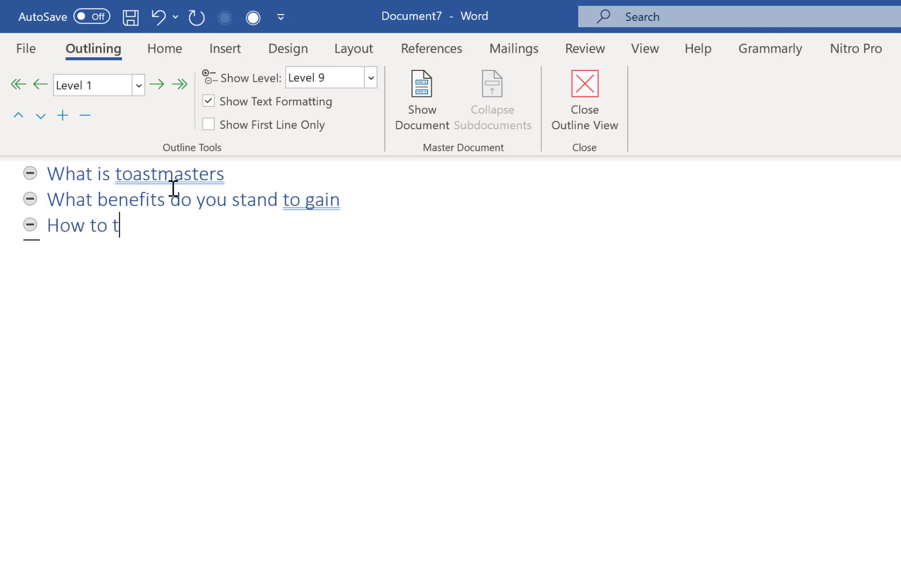
key(BackSpace)
text(register)
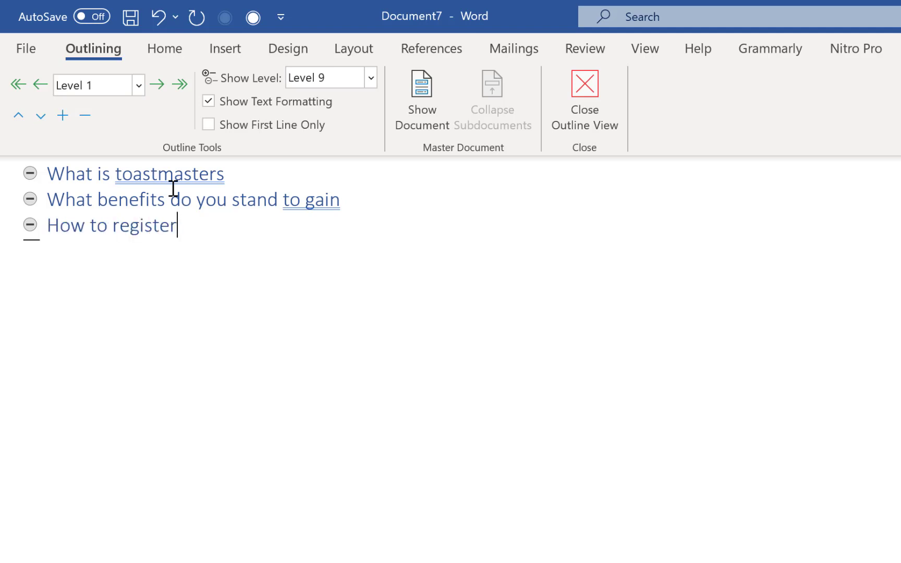
Step: Add the Level 2 subheading "When was it started" under "What is toastmasters" and start a new line below it
click(248, 172)
key(Return)
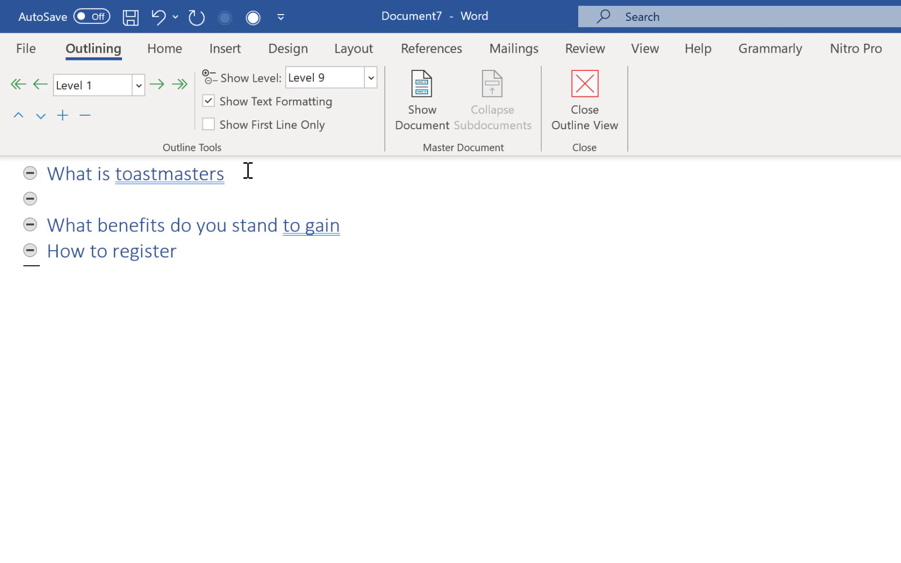
key(Tab)
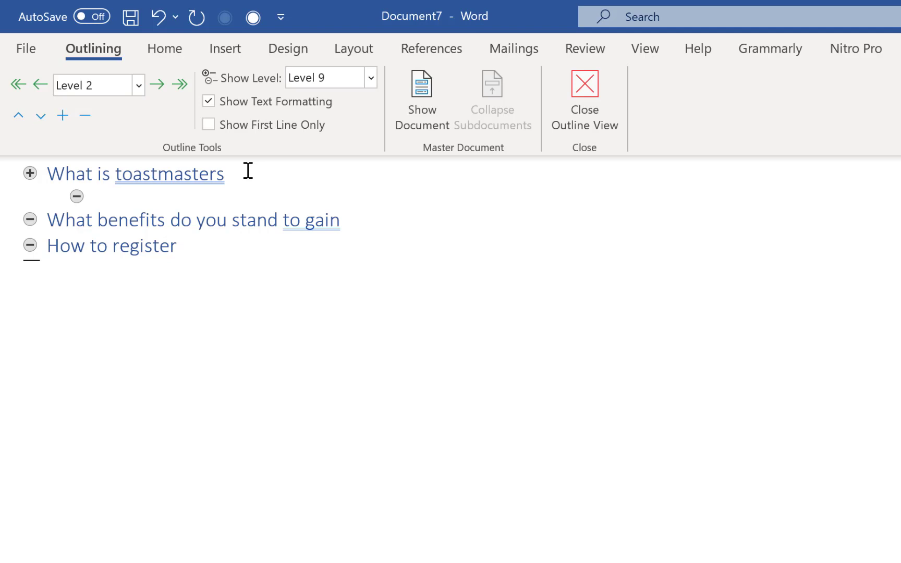
text(When was i)
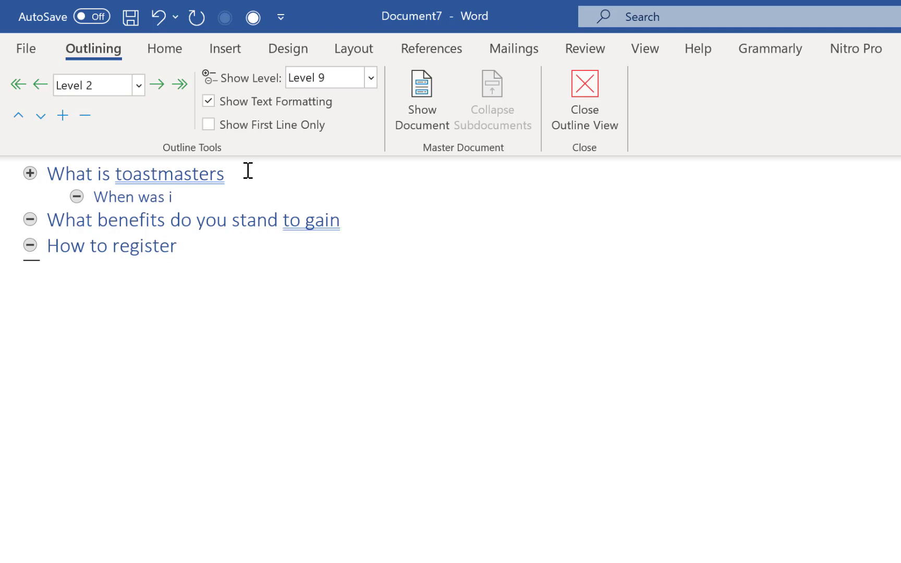
text(t started)
key(Return)
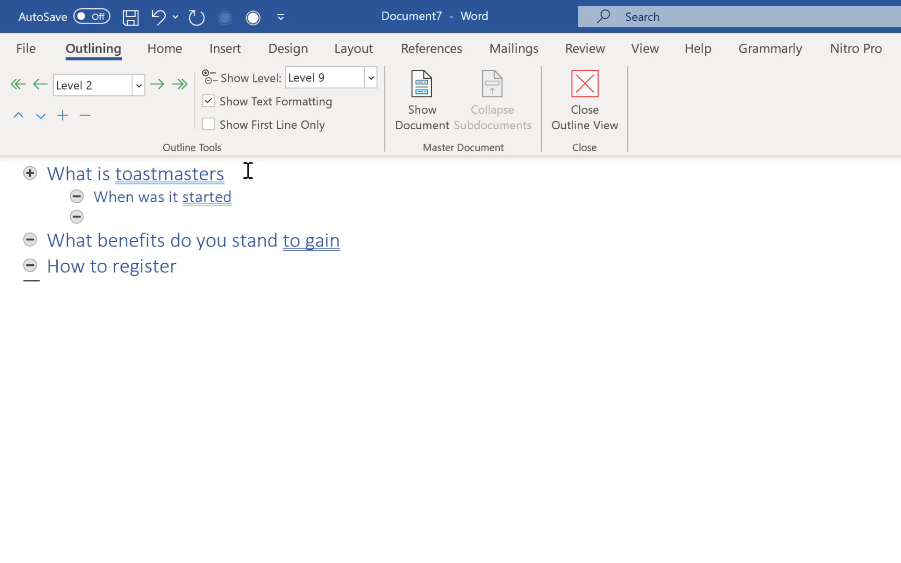
Step: Add two more Level 2 subheadings, "Where was it started" and "Who started it", under "What is toastmasters"
text(where w)
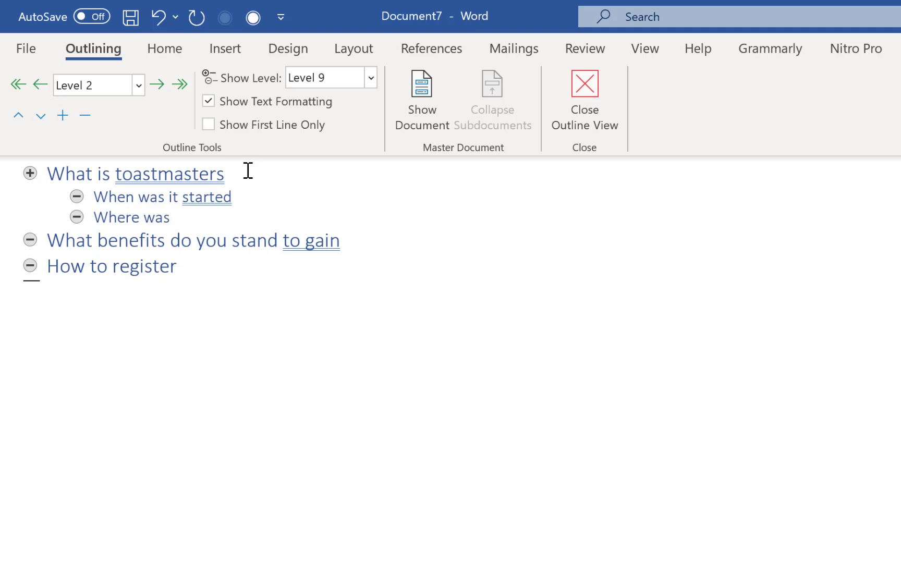
text(as it started)
key(Return)
text(wha)
key(BackSpace)
text(i)
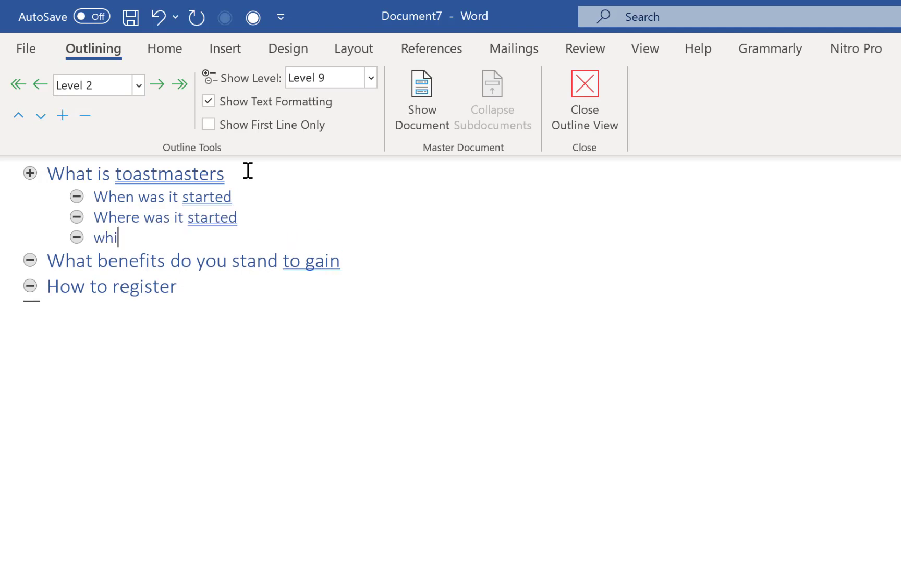
text(o start)
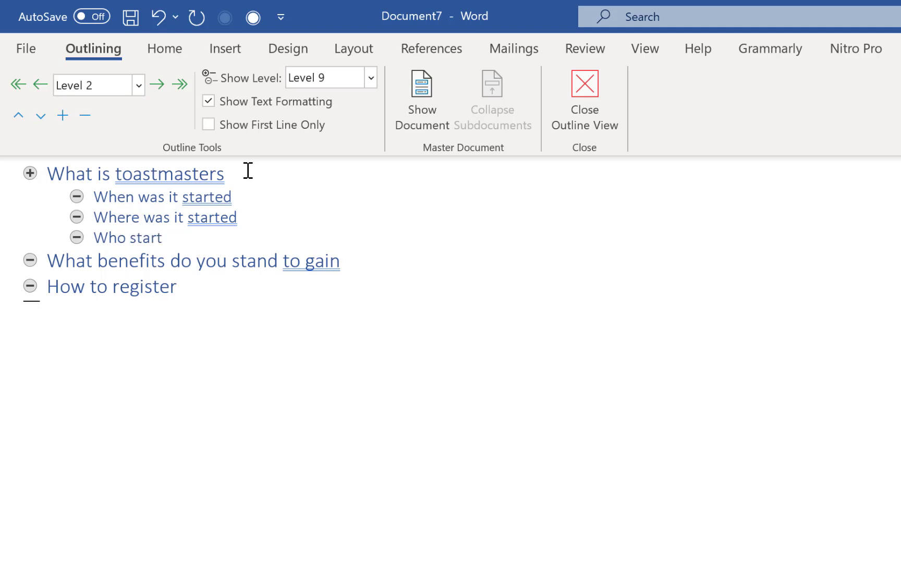
text(ed it)
Step: Add the Level 2 subheadings "Public speaking" and "leadership" under "What benefits do you stand to gain"
click(408, 265)
key(Return)
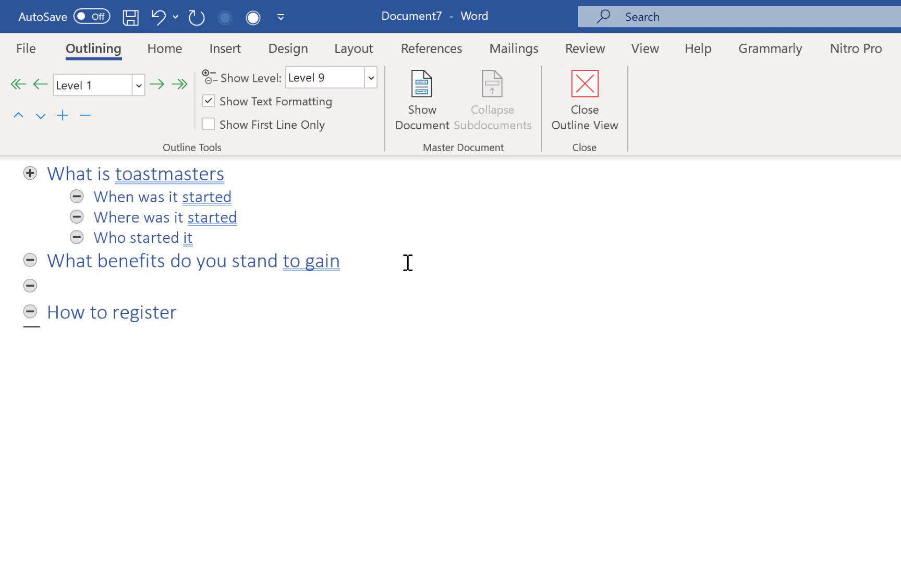
key(Tab)
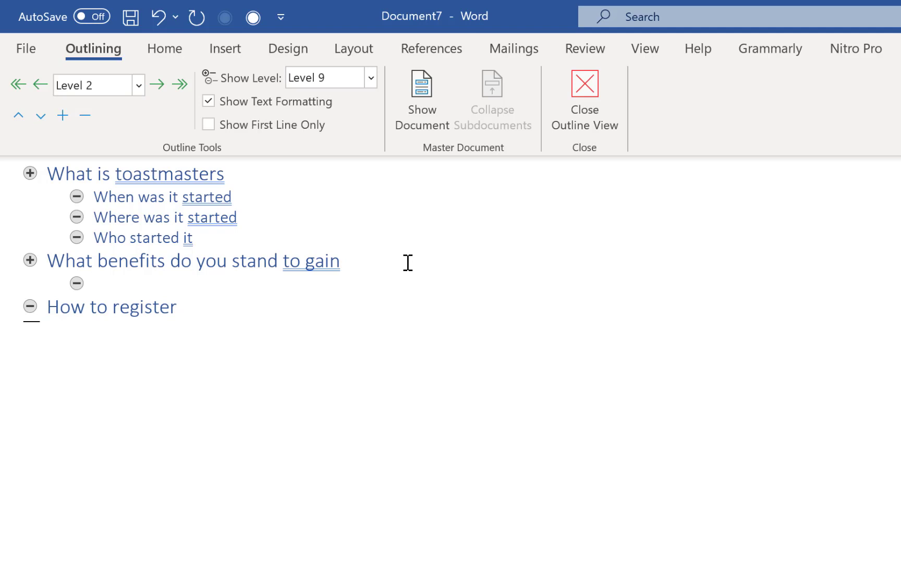
text(Public speaking)
key(Return)
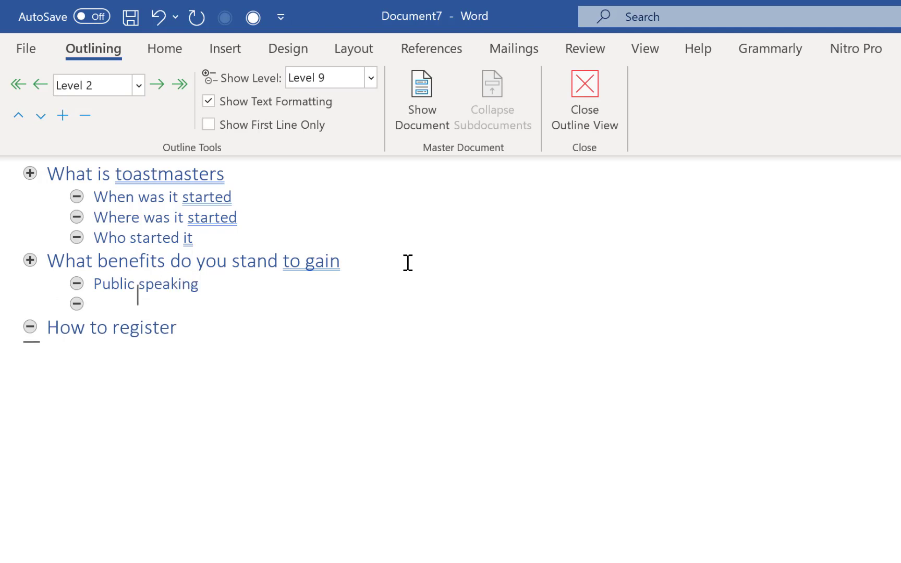
text(leadershi)
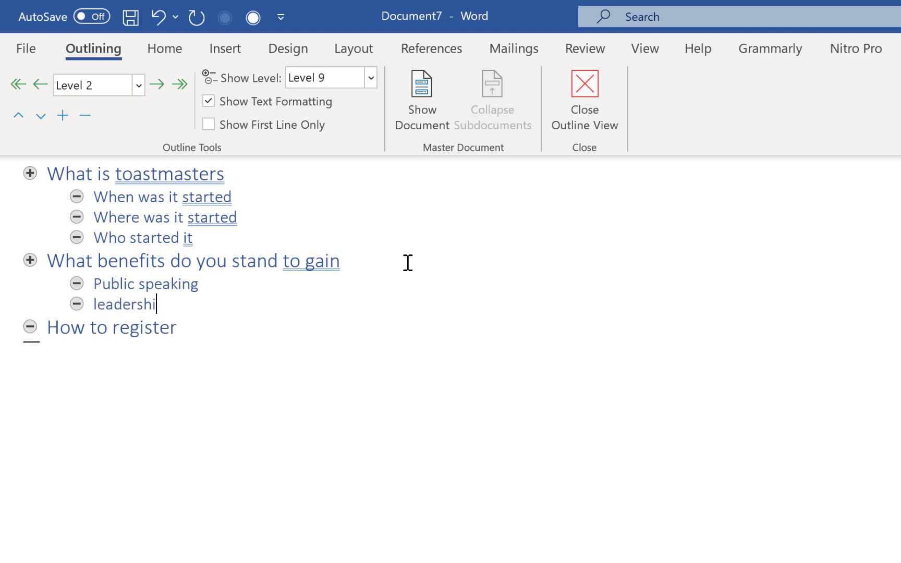
text(p)
Step: Enter "Visit a club" below "How to register", demote it to Level 2 and start another line
click(303, 334)
key(Return)
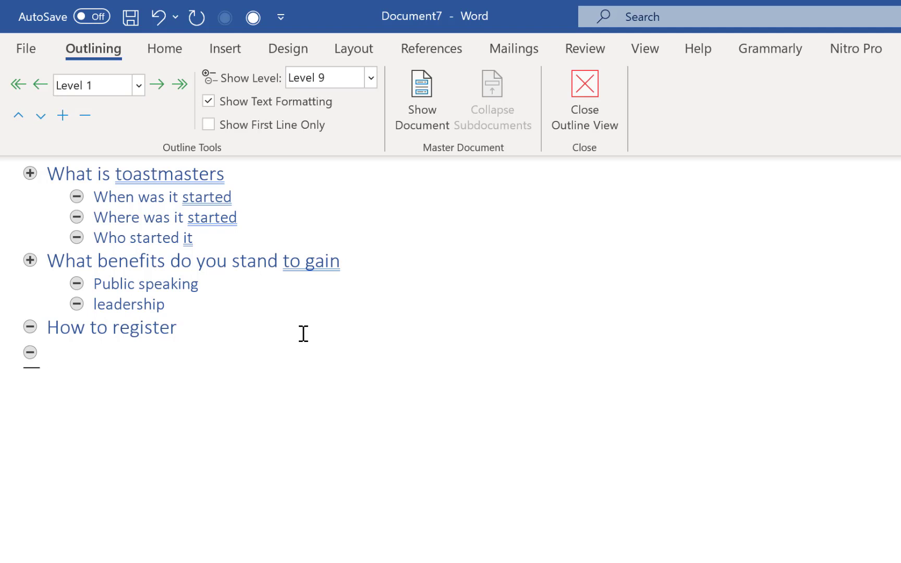
text(visit a club)
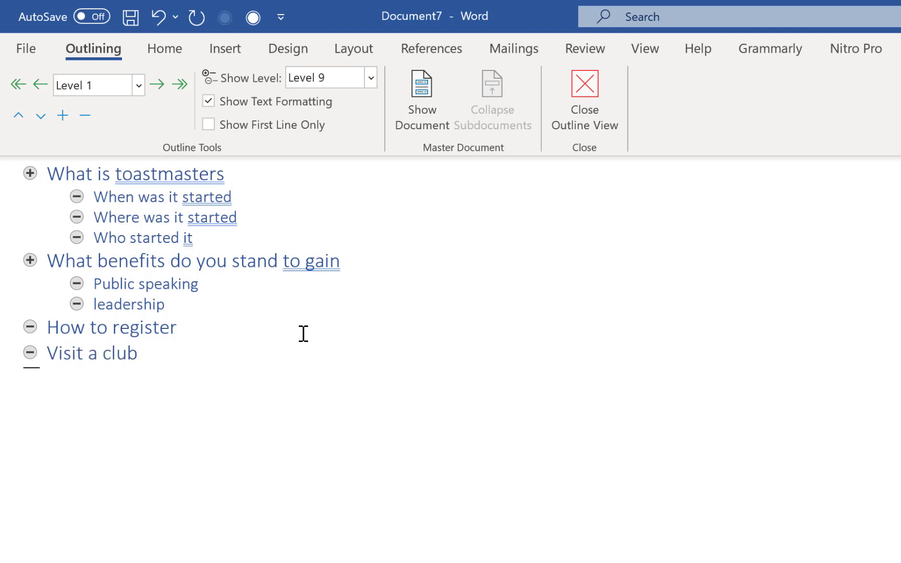
click(48, 349)
key(Tab)
key(Return)
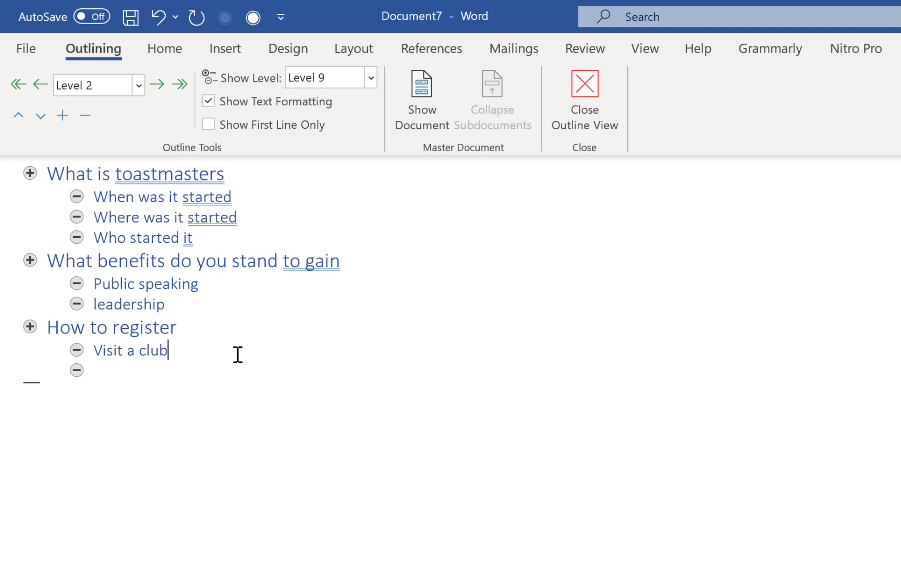
Step: Add the Level 2 subheadings "Fill a form" and "done" below "Visit a club"
text(fill an)
key(BackSpace)
text(form)
key(Return)
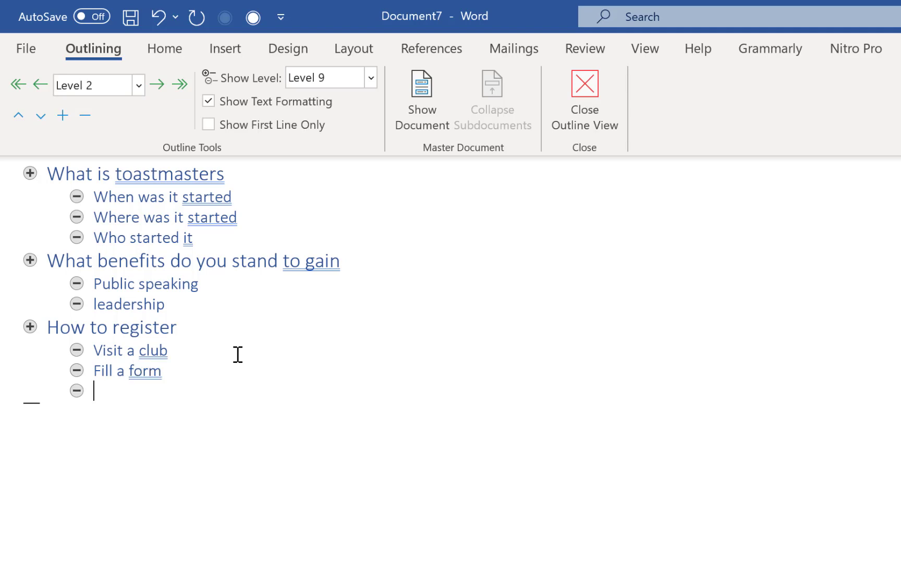
text(done)
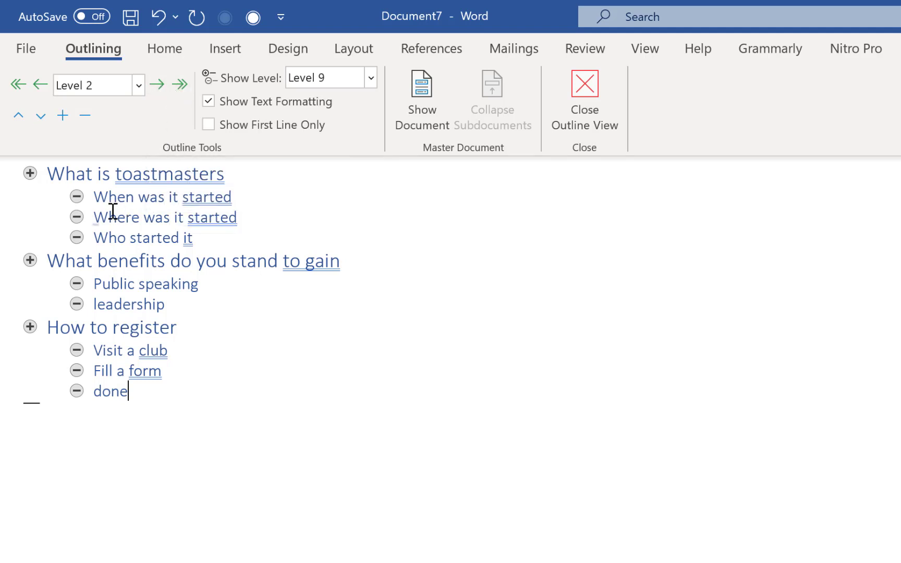
Step: Promote the "When was it started" subheading to Level 1 and demote it back to Level 2
click(93, 196)
click(14, 84)
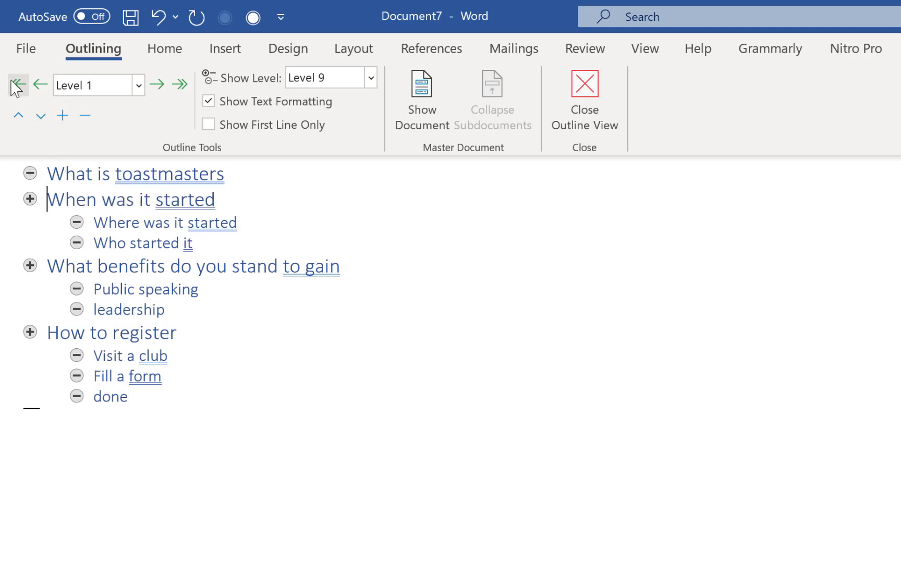
click(158, 85)
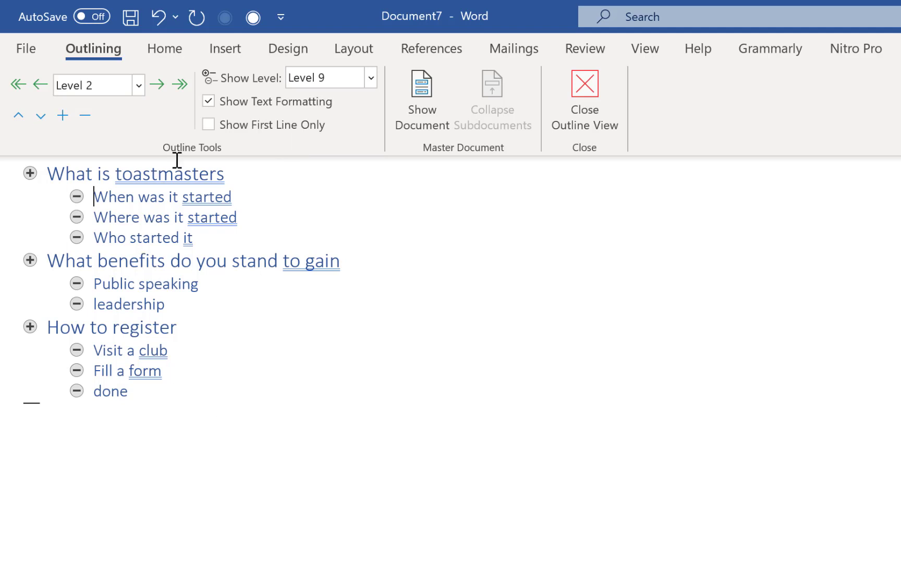
Step: Limit the outline display to Level 1 headings, and expand it to show headings down to Level 2
click(371, 81)
click(352, 101)
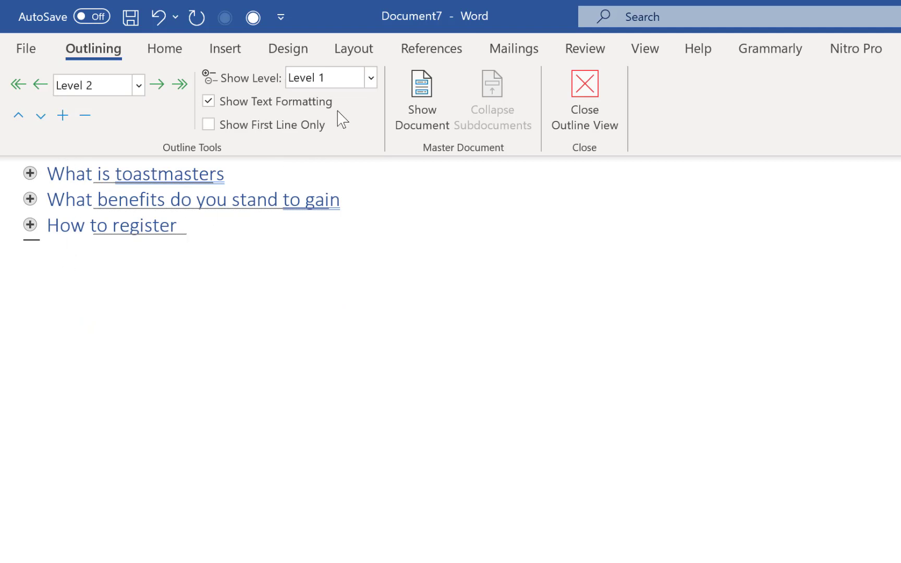
click(371, 78)
click(337, 125)
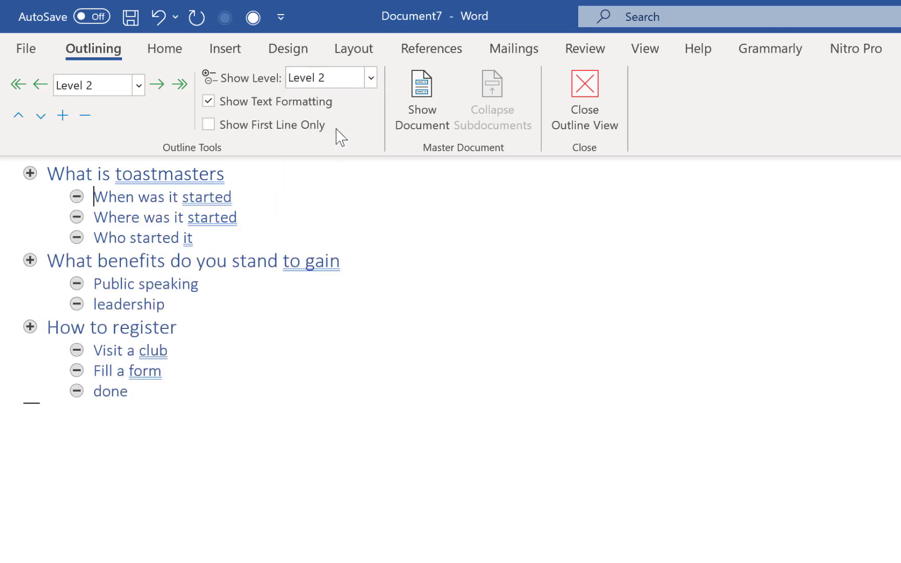
Step: Show the master document options and close Outline view to return to the normal page layout
click(95, 197)
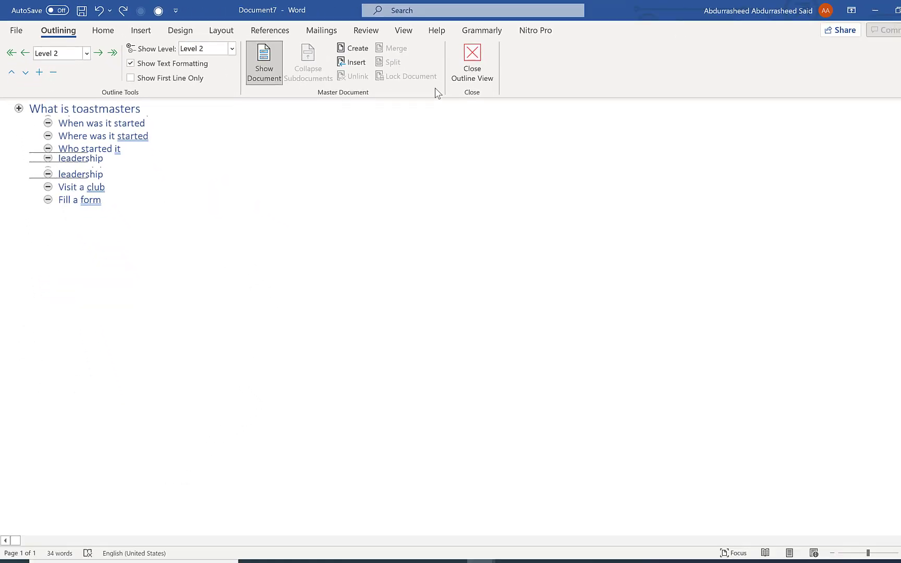
click(449, 61)
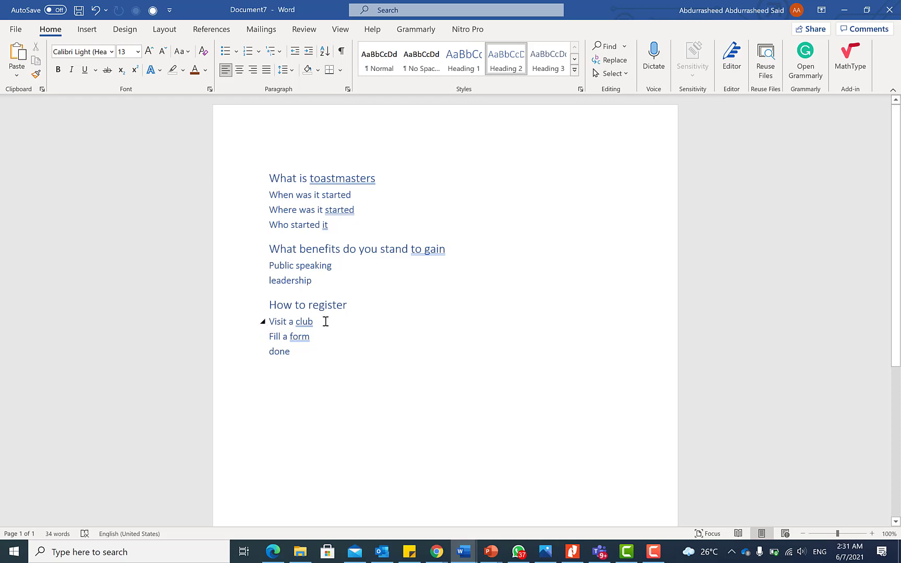
Step: Add body text "fsdfsdlfsjlgsjdglsjdgsl" below "Visit a club", "fsdlfjsdflsdjfsldjf" below "leadership" and "sldjfsldfjslgsdj" below "Who started it"
click(346, 327)
key(Return)
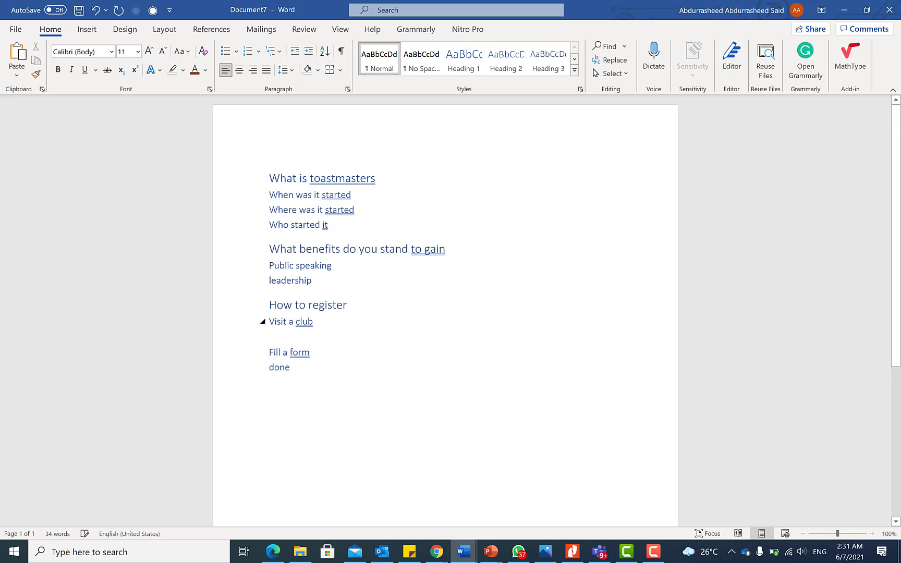
text(fsdfsdlfsjlgsjdglsjdgsl)
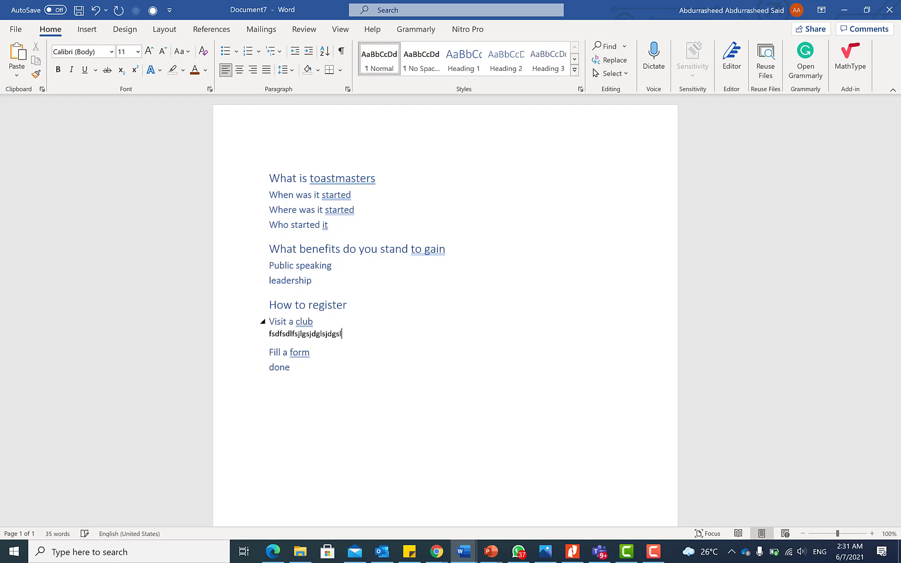
click(342, 280)
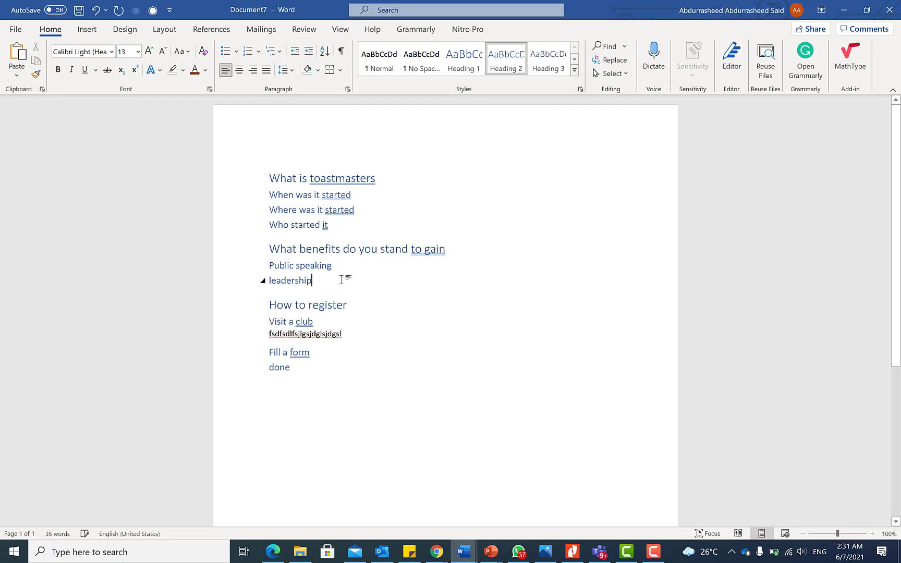
key(Return)
text(fsdlfjsdflsdjfsldjf)
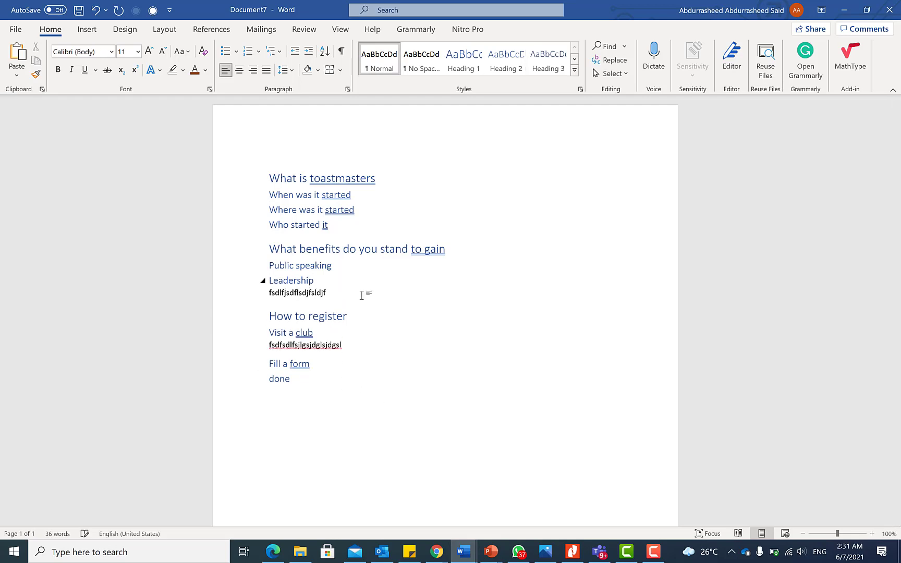
click(350, 224)
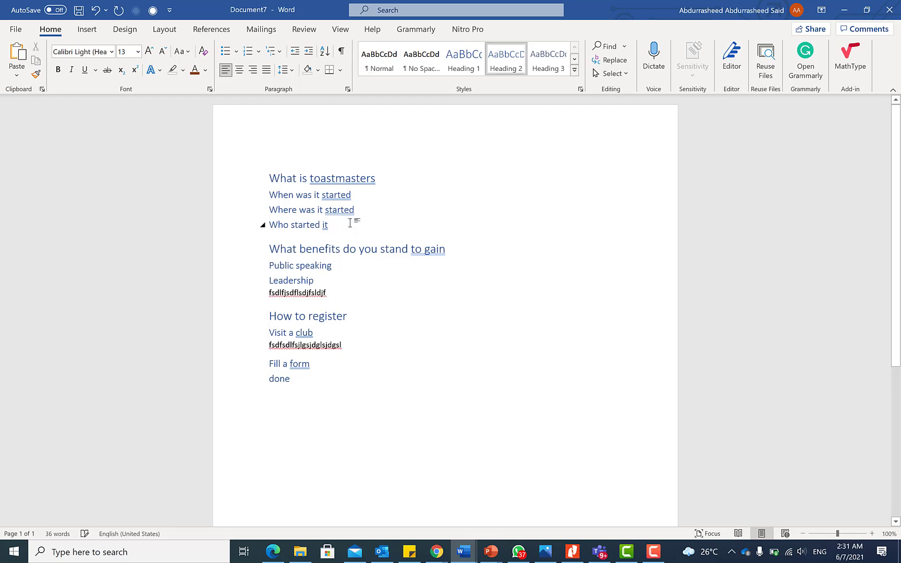
key(Return)
text(sldjfsldfjslgsdj)
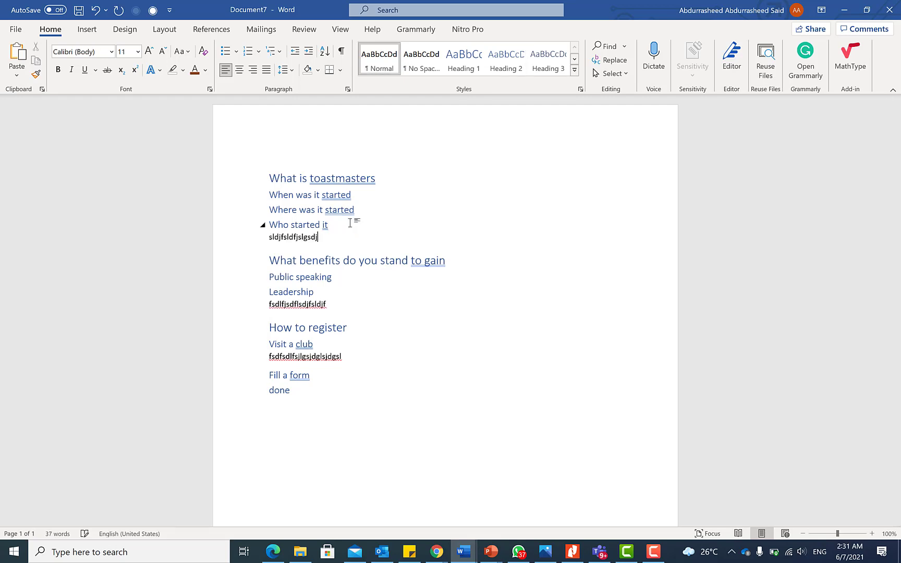